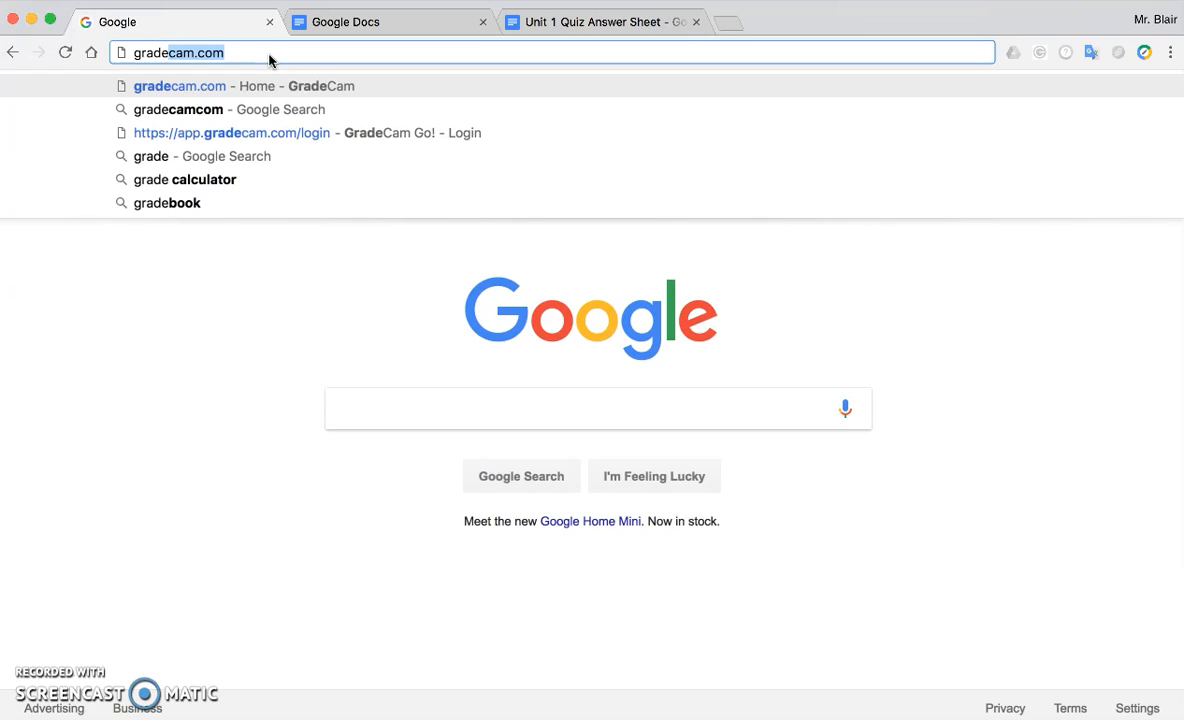
Go to gradecam.com and log in with the Google account.
key(Return)
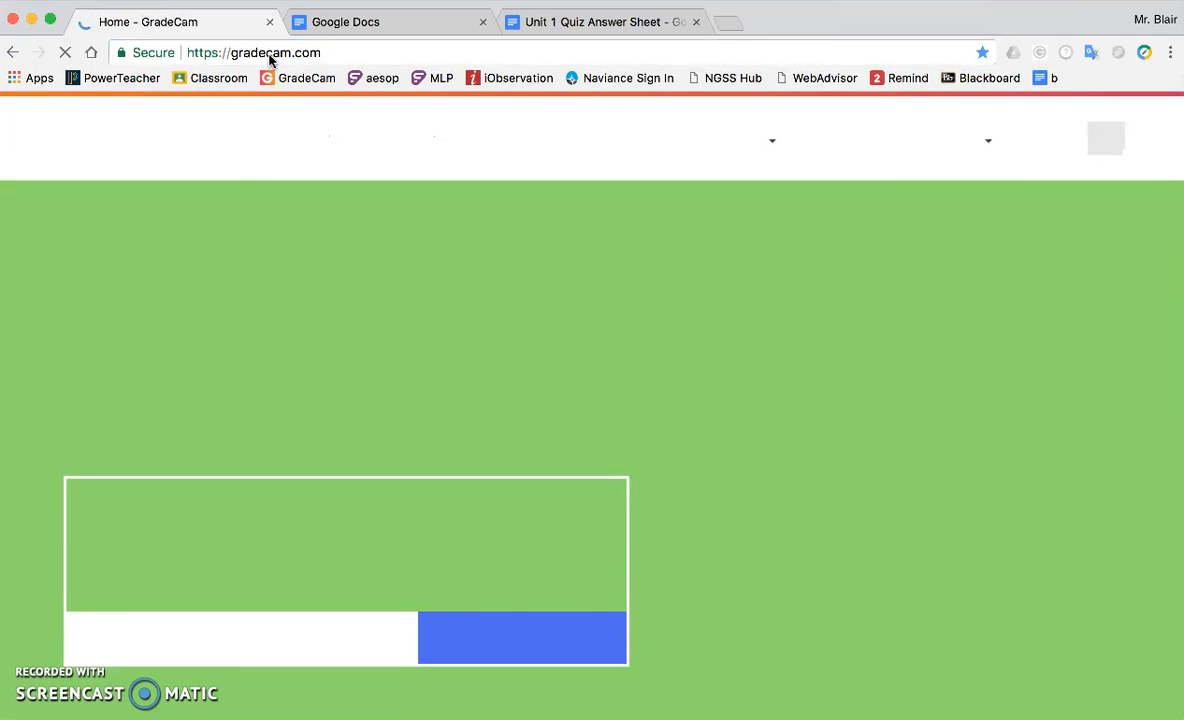
click(1031, 142)
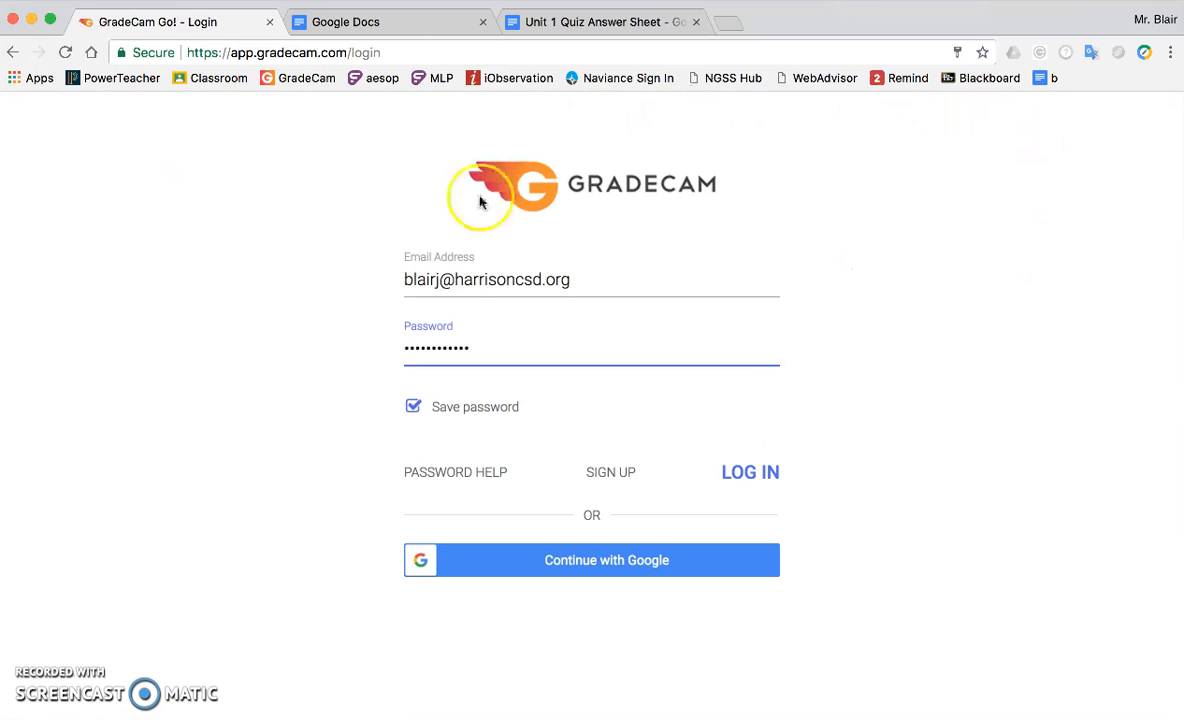
click(614, 575)
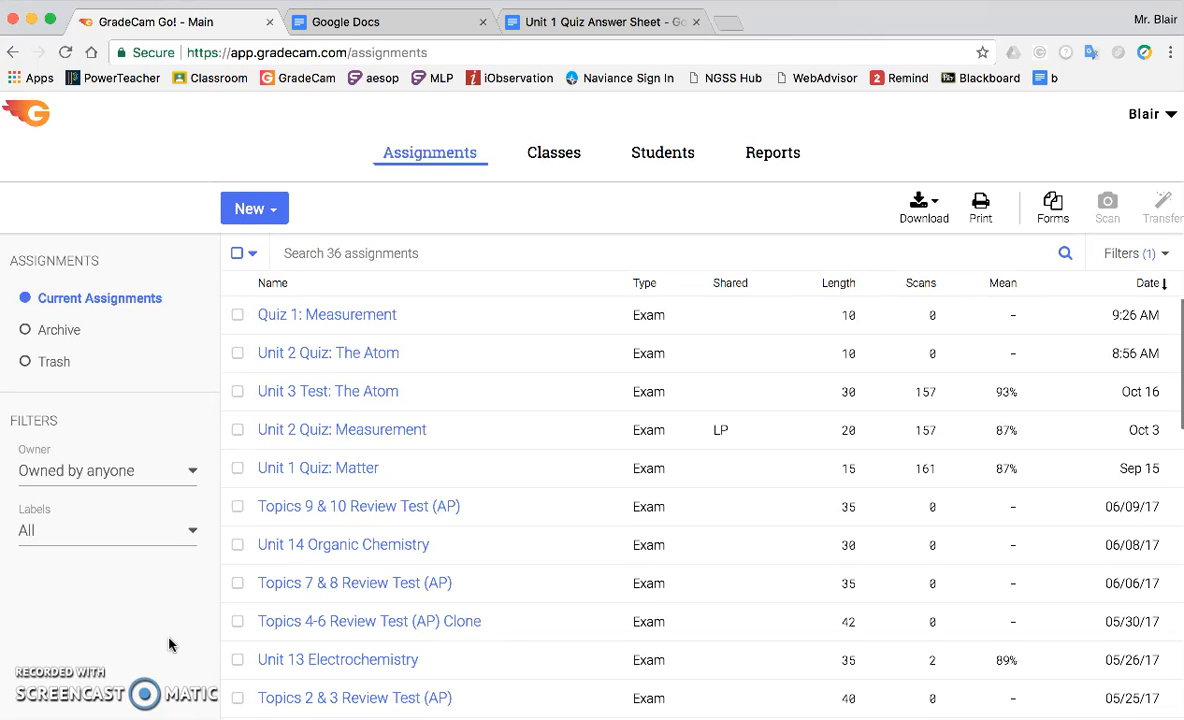
Look through the Classes and Students sections and return to the assignments list.
click(161, 617)
click(553, 155)
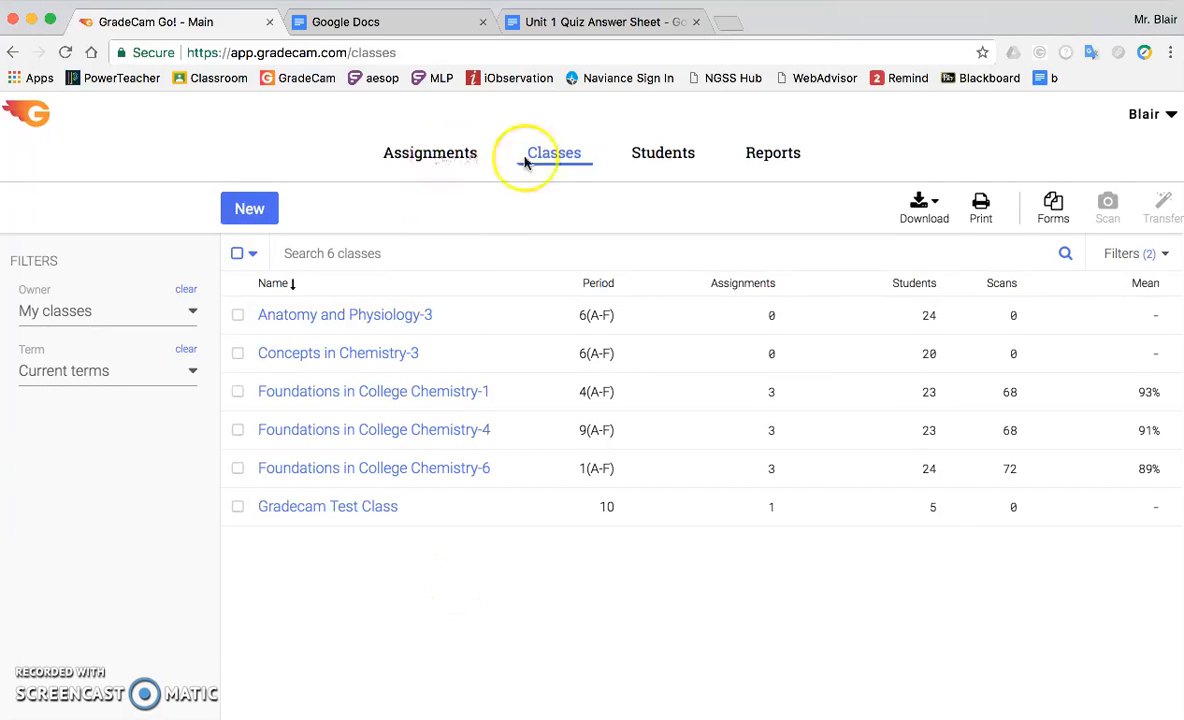
click(399, 163)
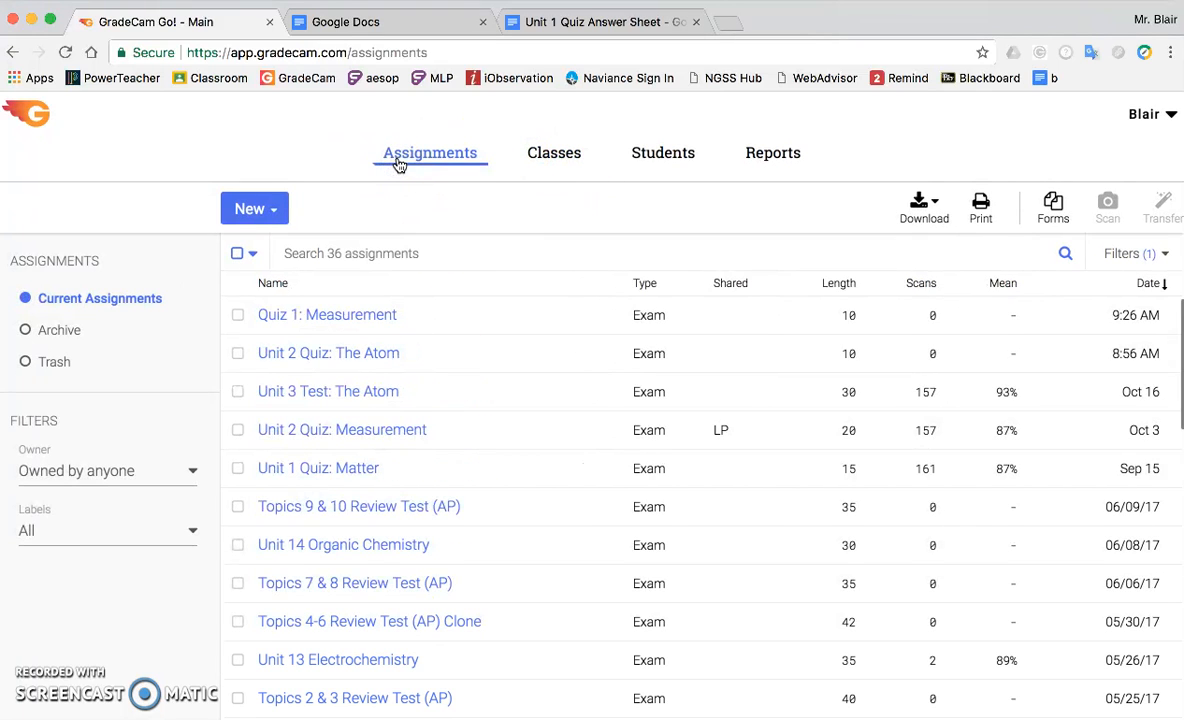
click(541, 152)
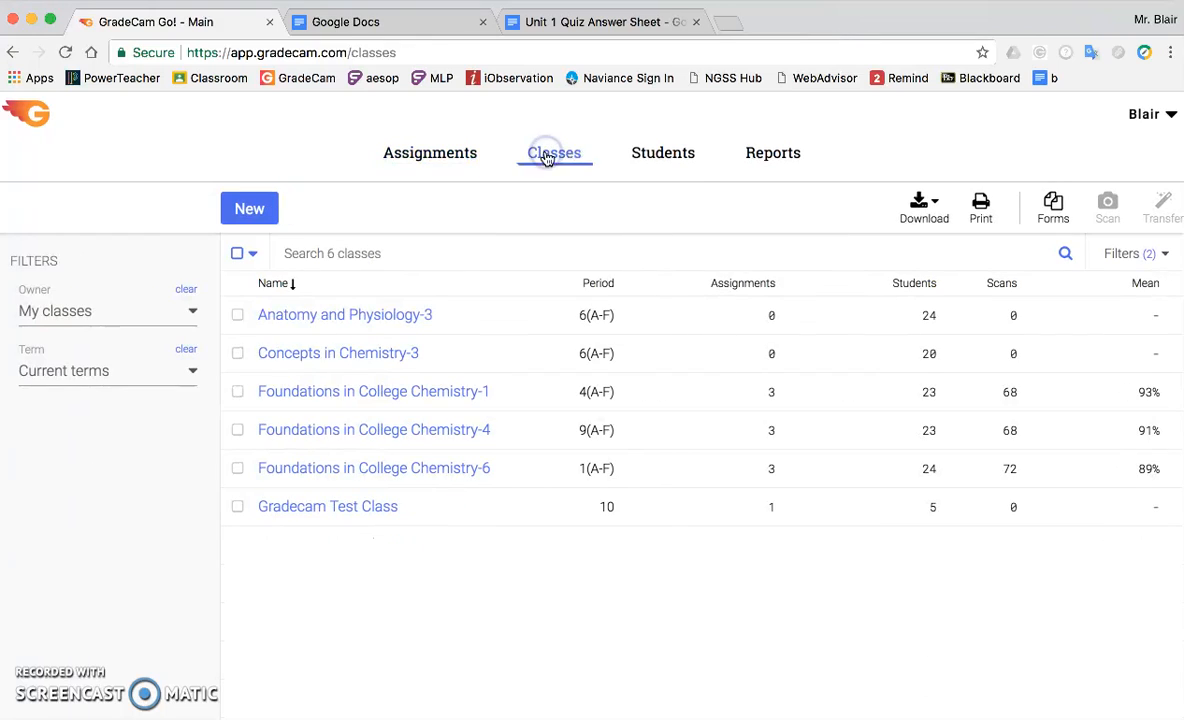
click(675, 153)
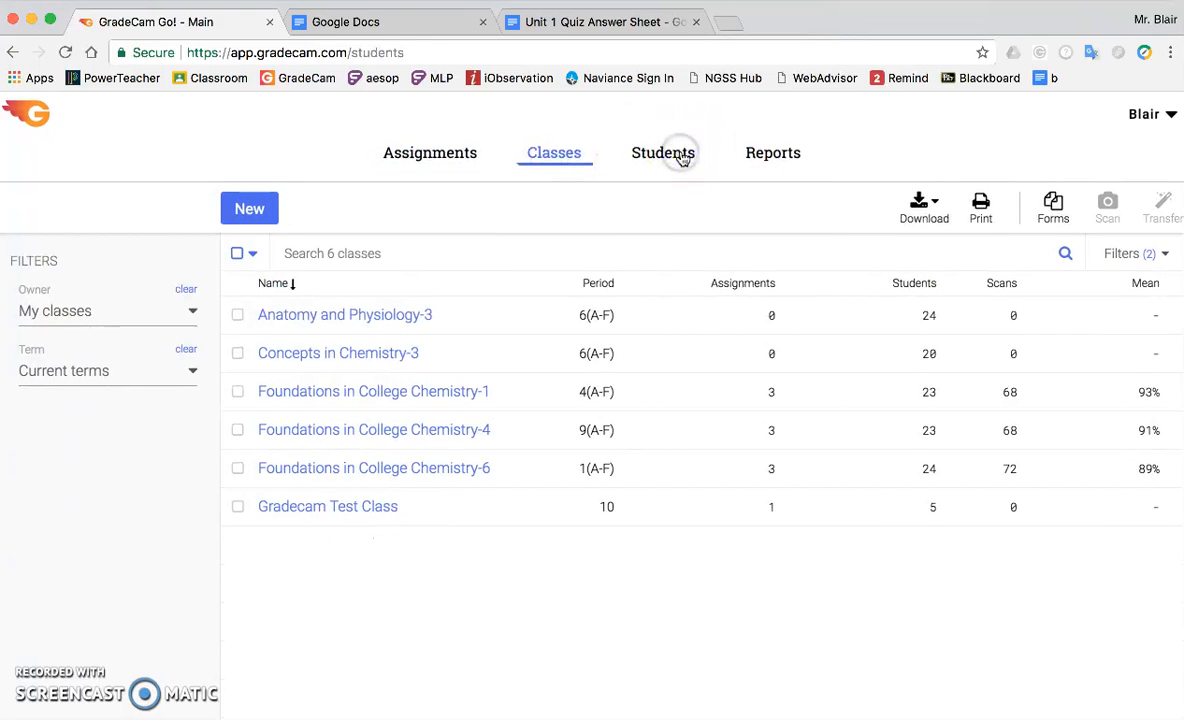
click(382, 150)
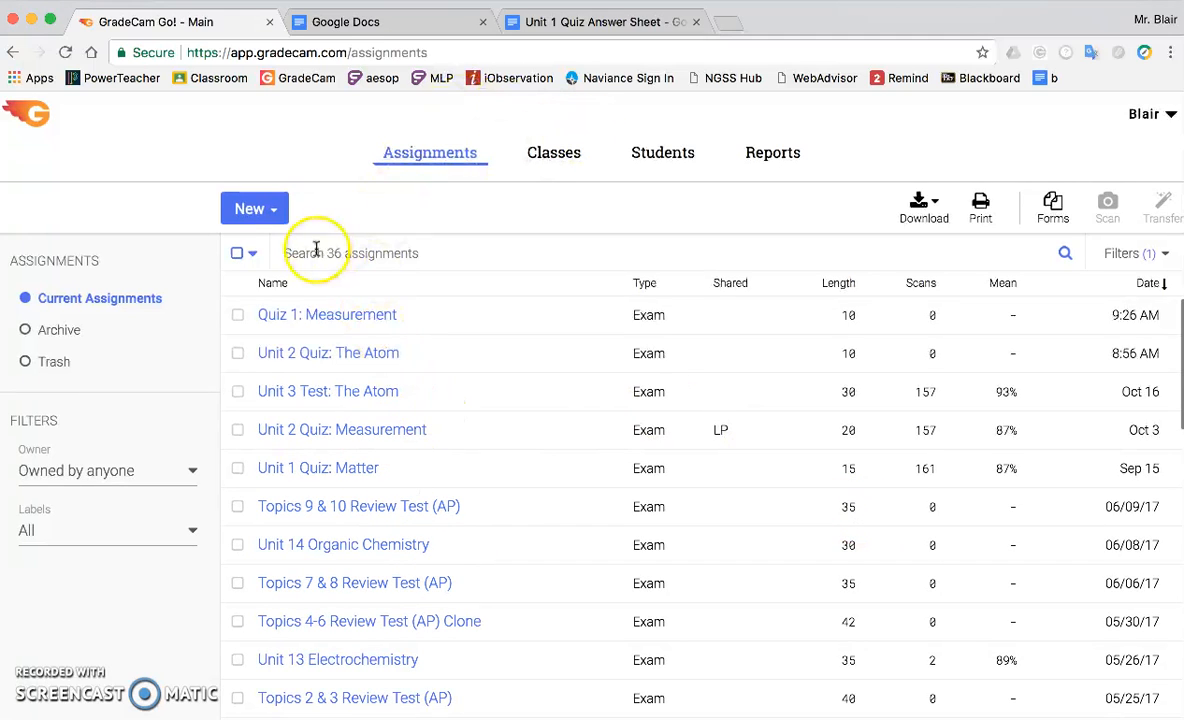
Create a multiple-question assignment named "Quiz 1: Measurement" with a length of 10 and no description.
click(274, 217)
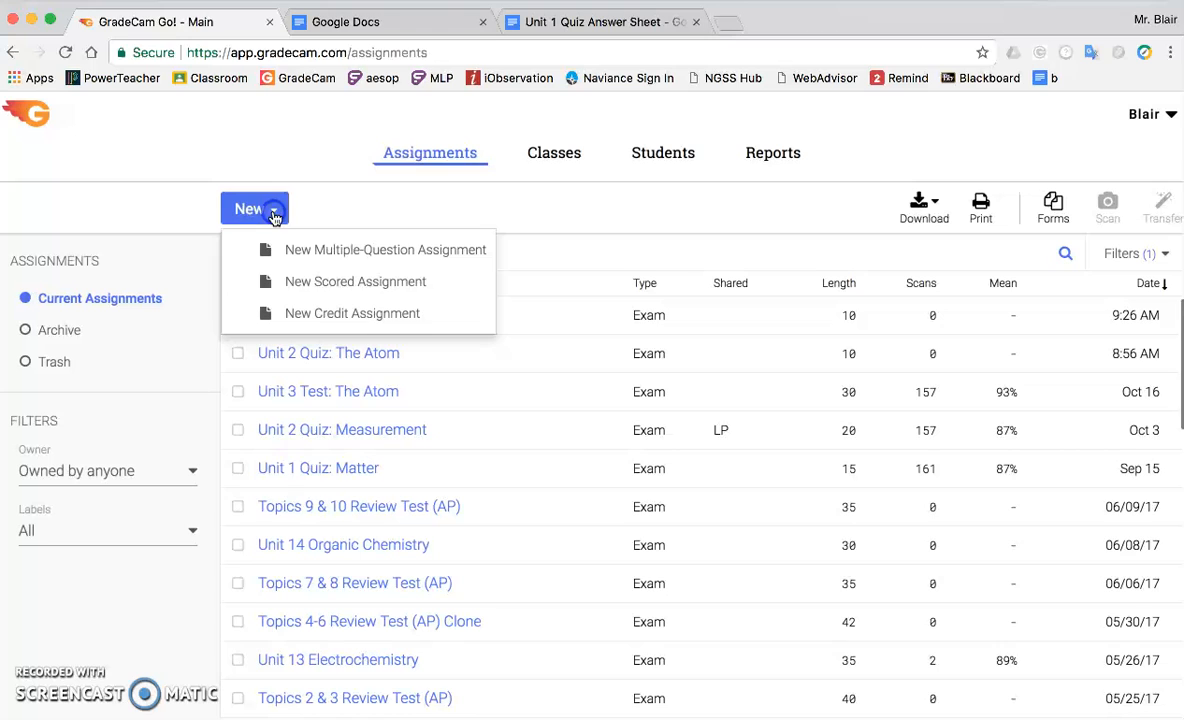
click(303, 266)
click(415, 222)
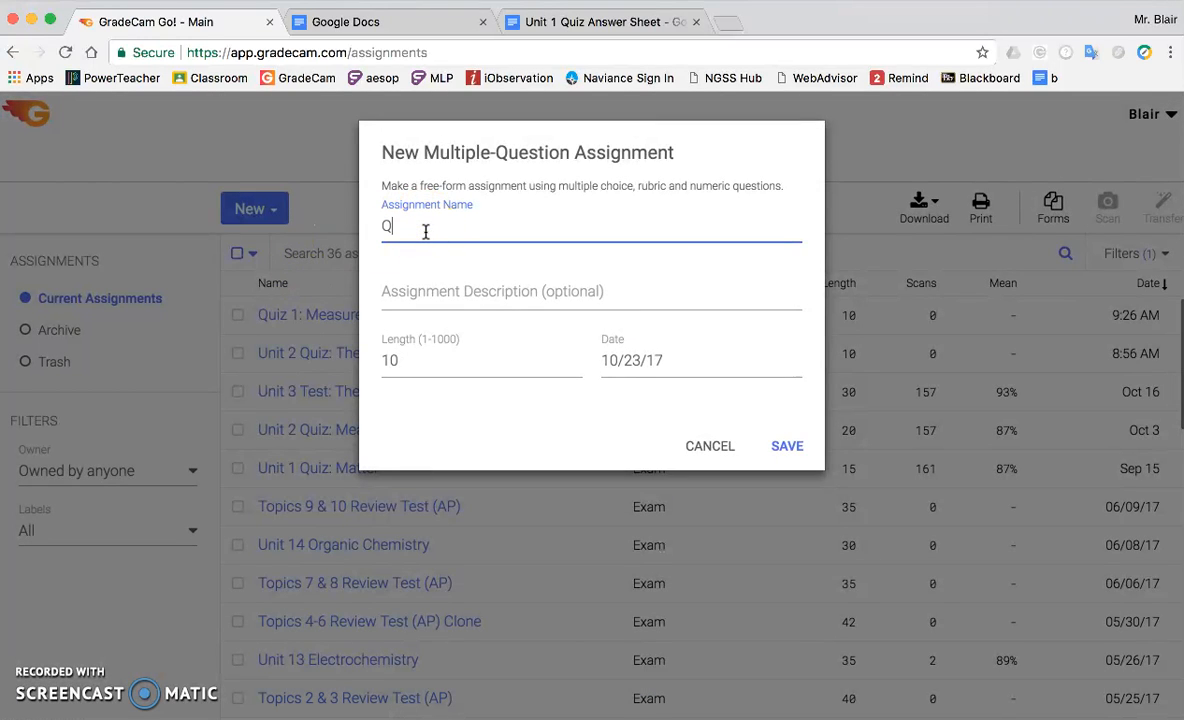
text(Quiz 1: Measurement)
key(Tab)
click(415, 280)
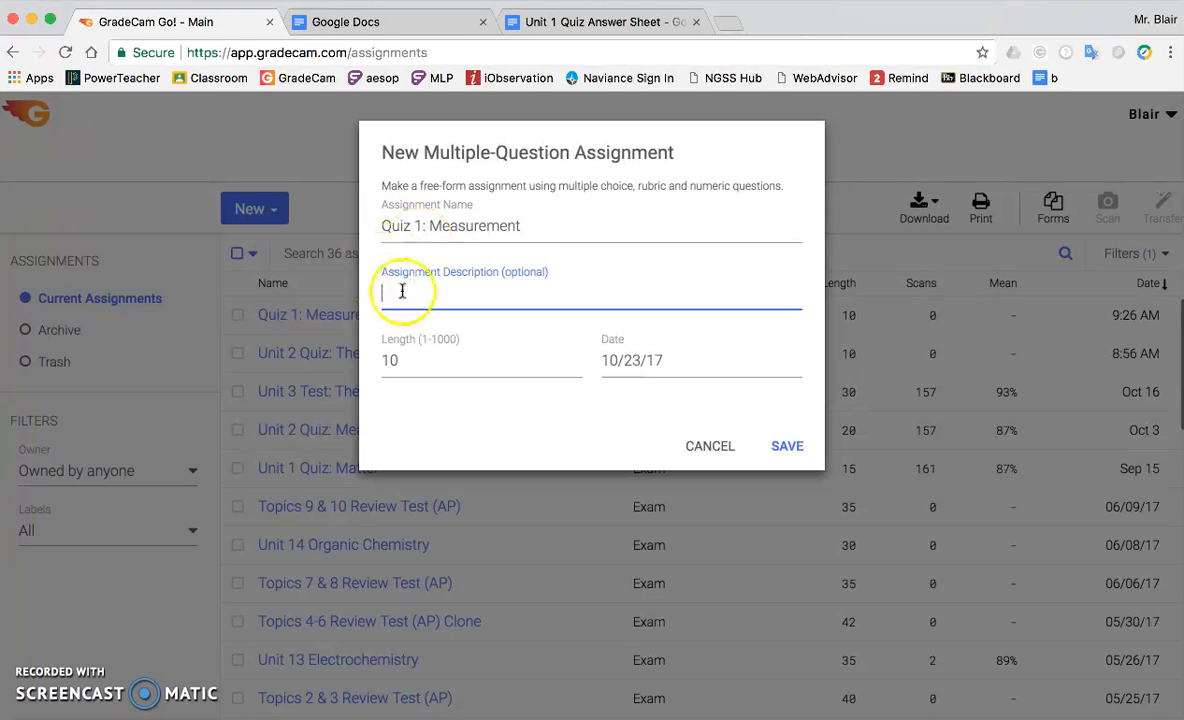
click(423, 368)
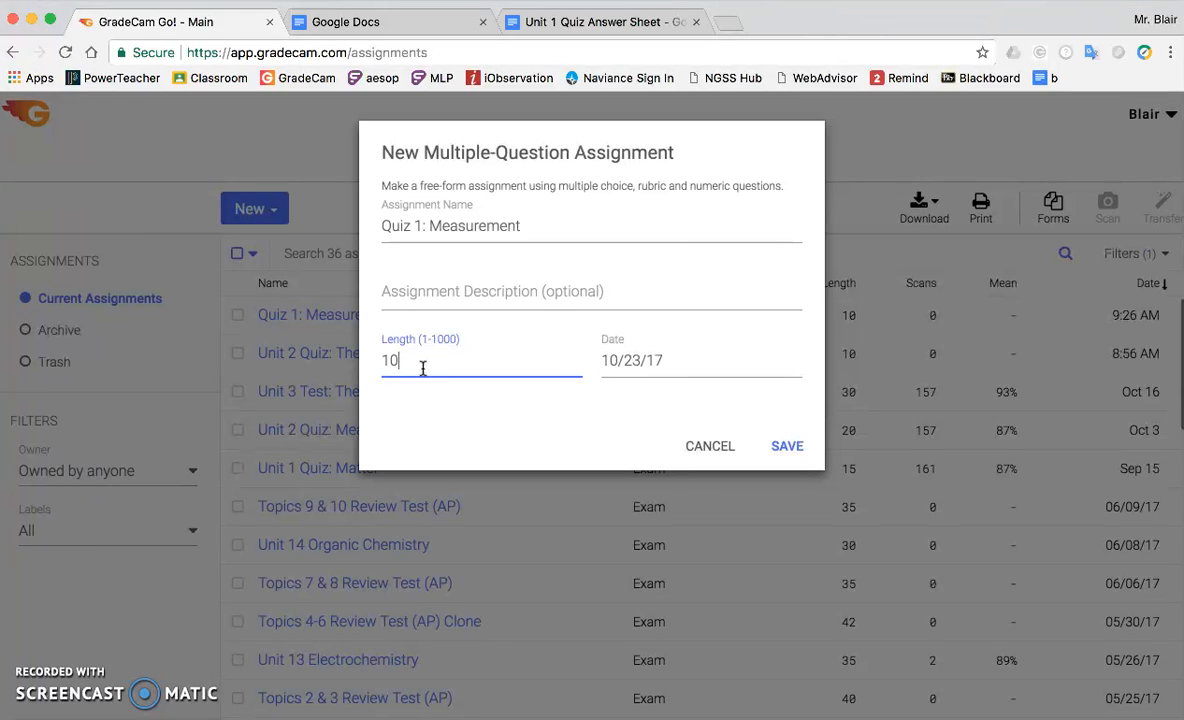
click(410, 362)
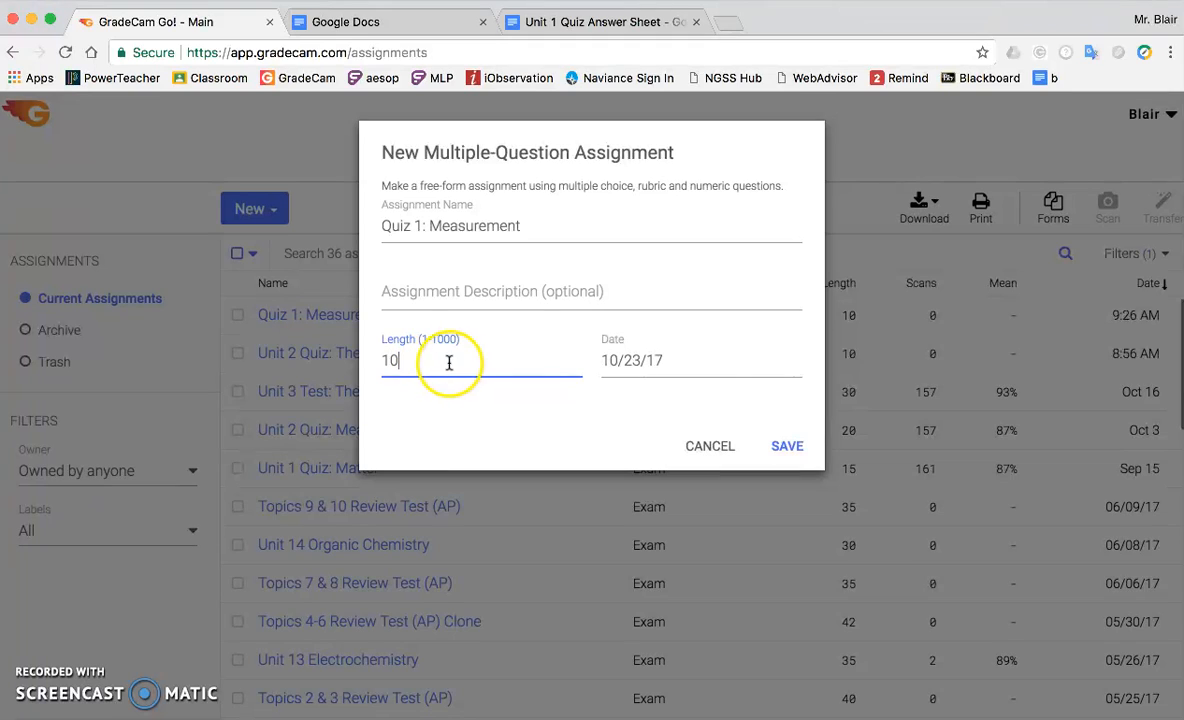
click(795, 450)
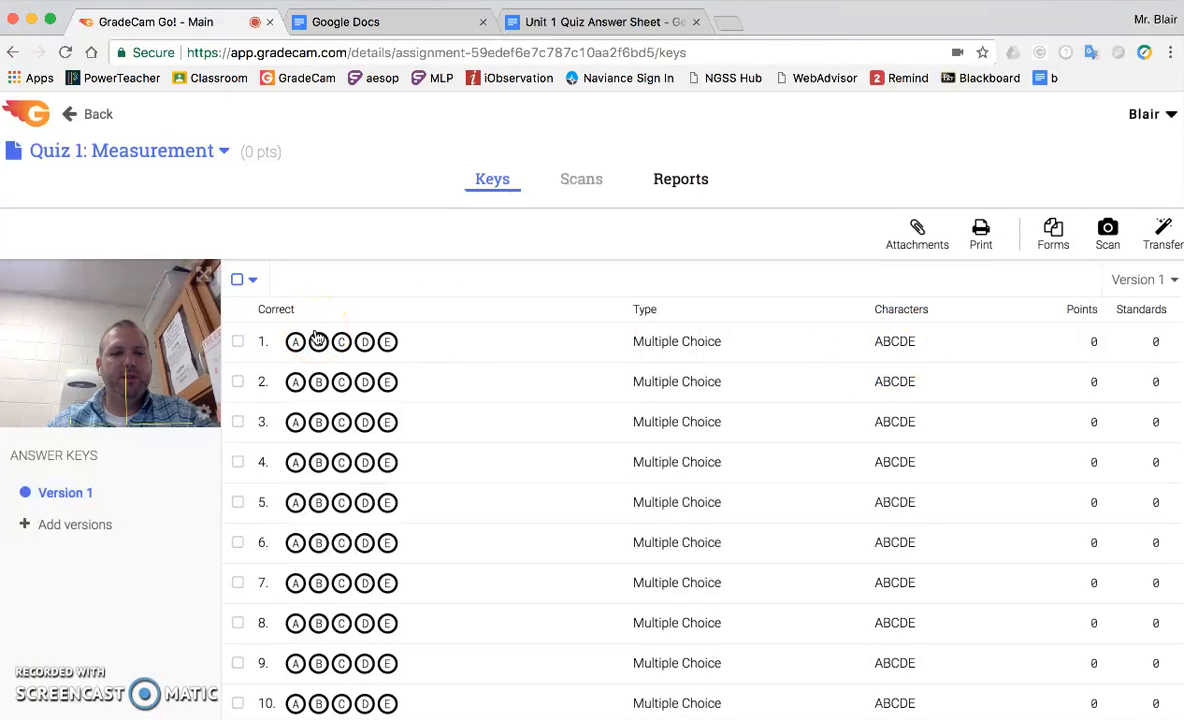
Set the answer bubbles of questions 1 through 8 to 1234 and save the change.
click(238, 342)
click(238, 381)
click(238, 422)
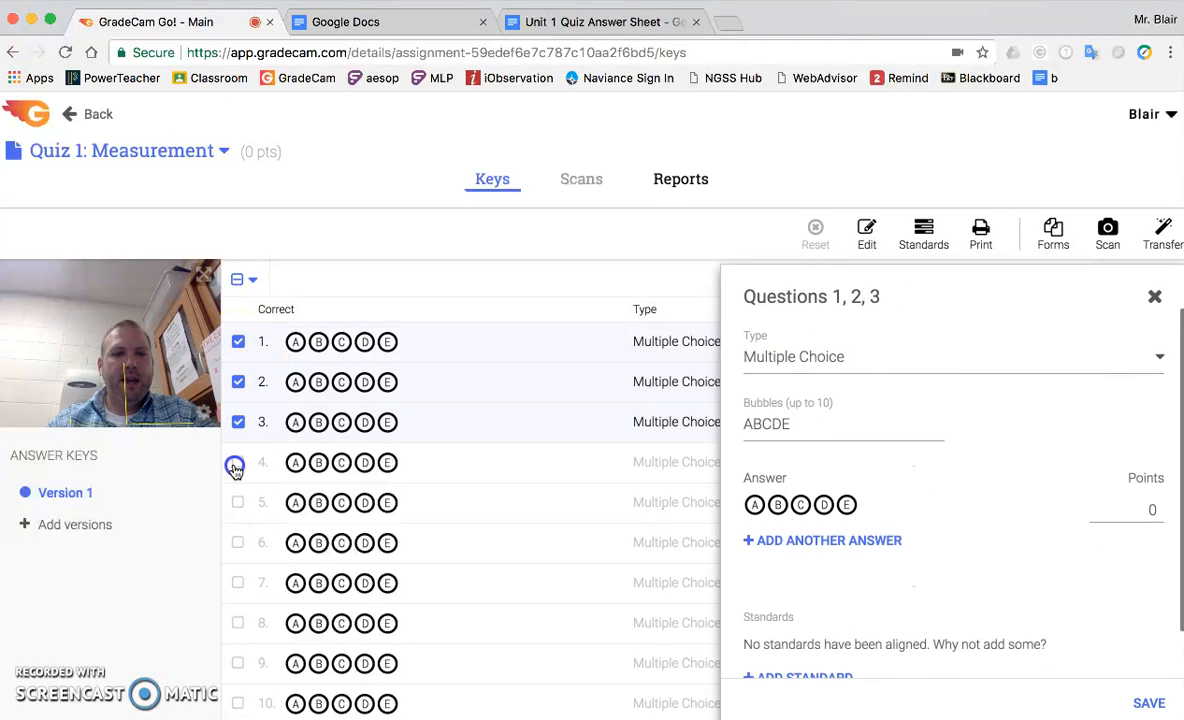
click(236, 465)
click(237, 504)
click(238, 544)
click(238, 584)
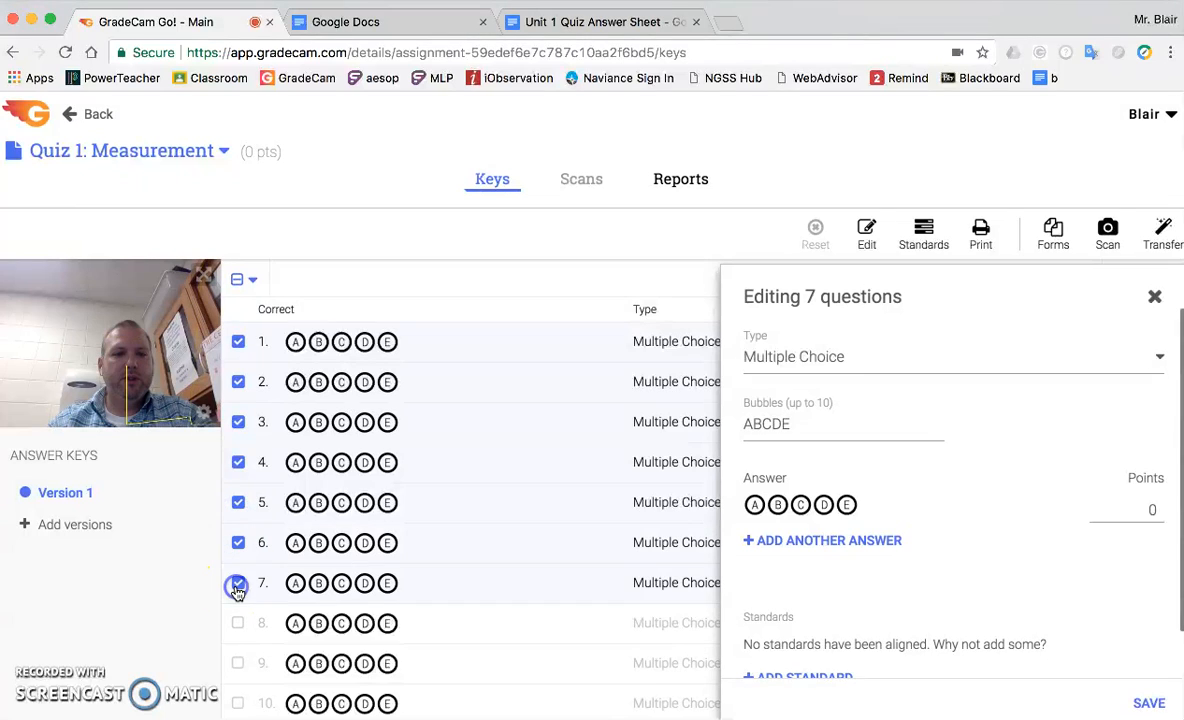
click(237, 624)
click(836, 431)
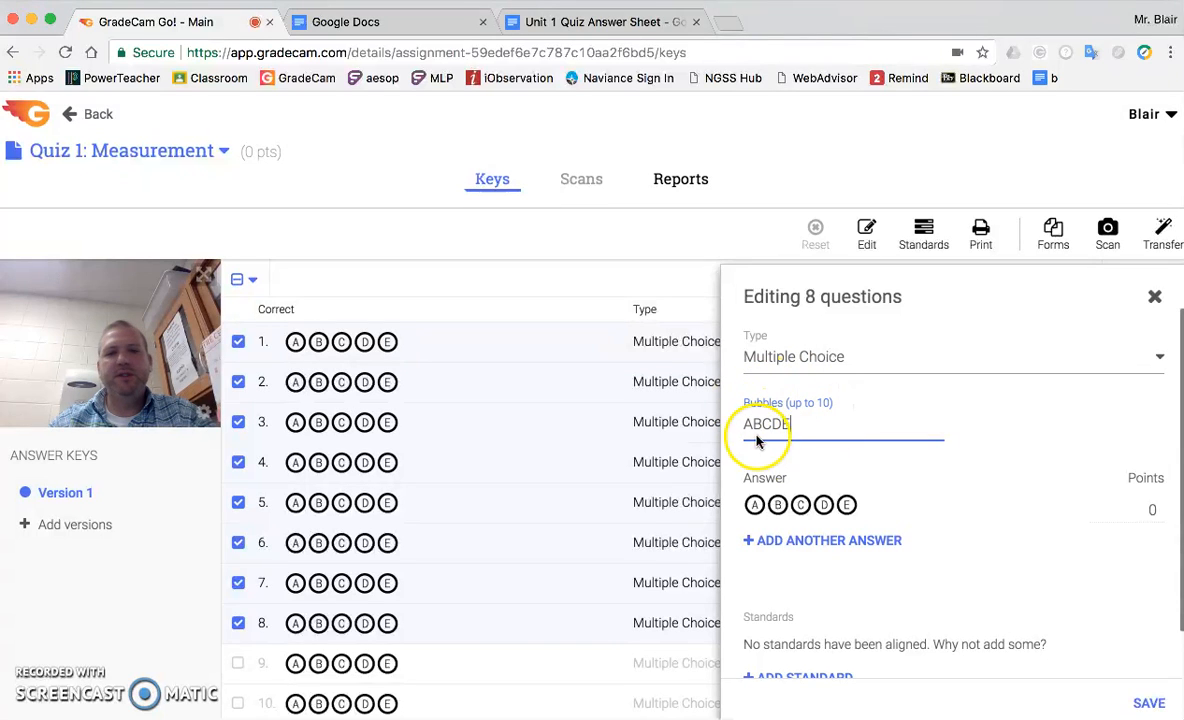
key(BackSpace)
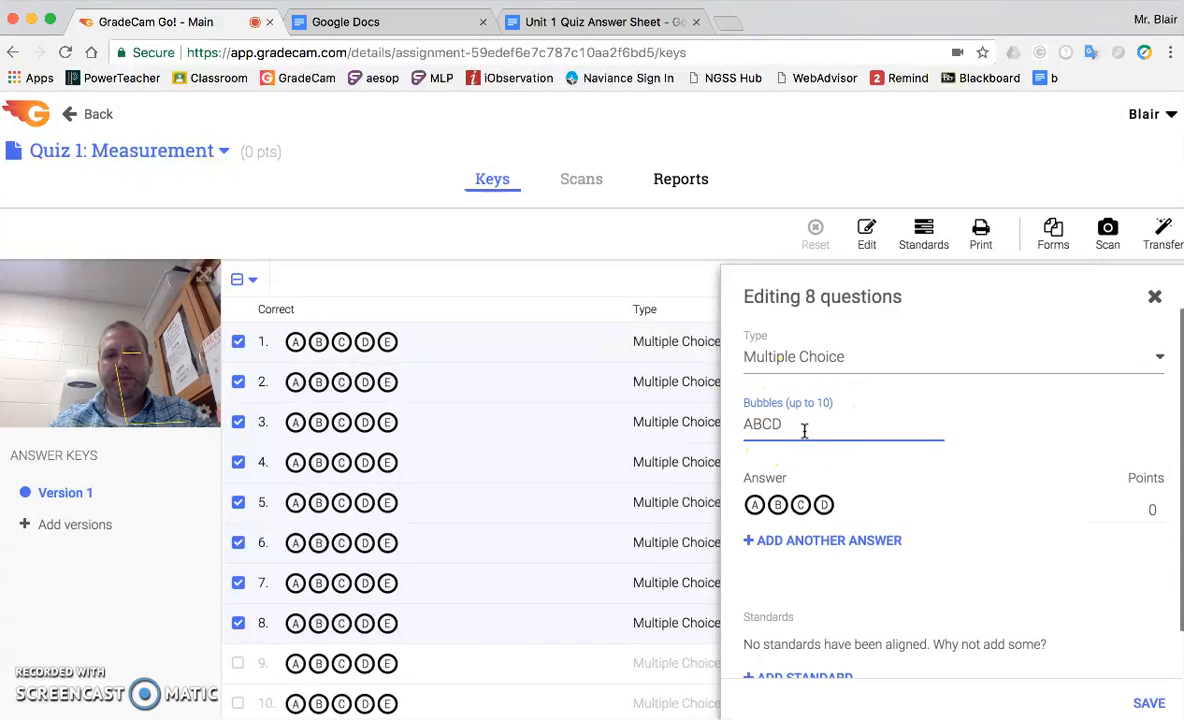
double_click(766, 427)
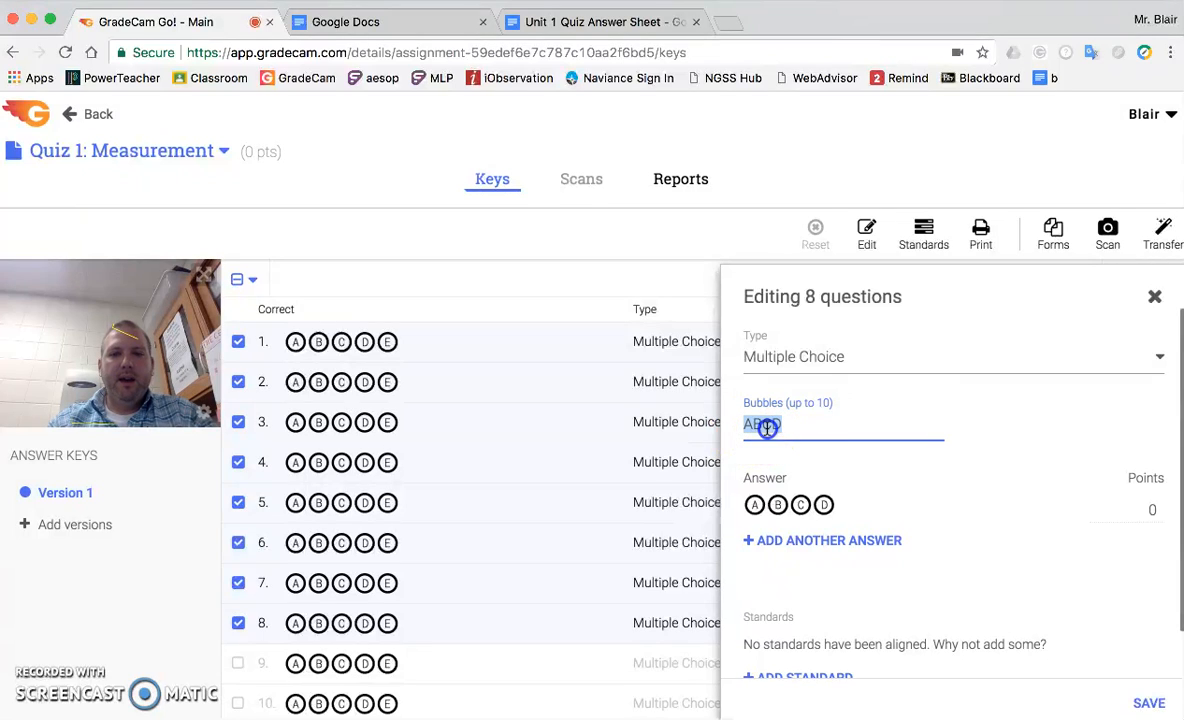
text(123456)
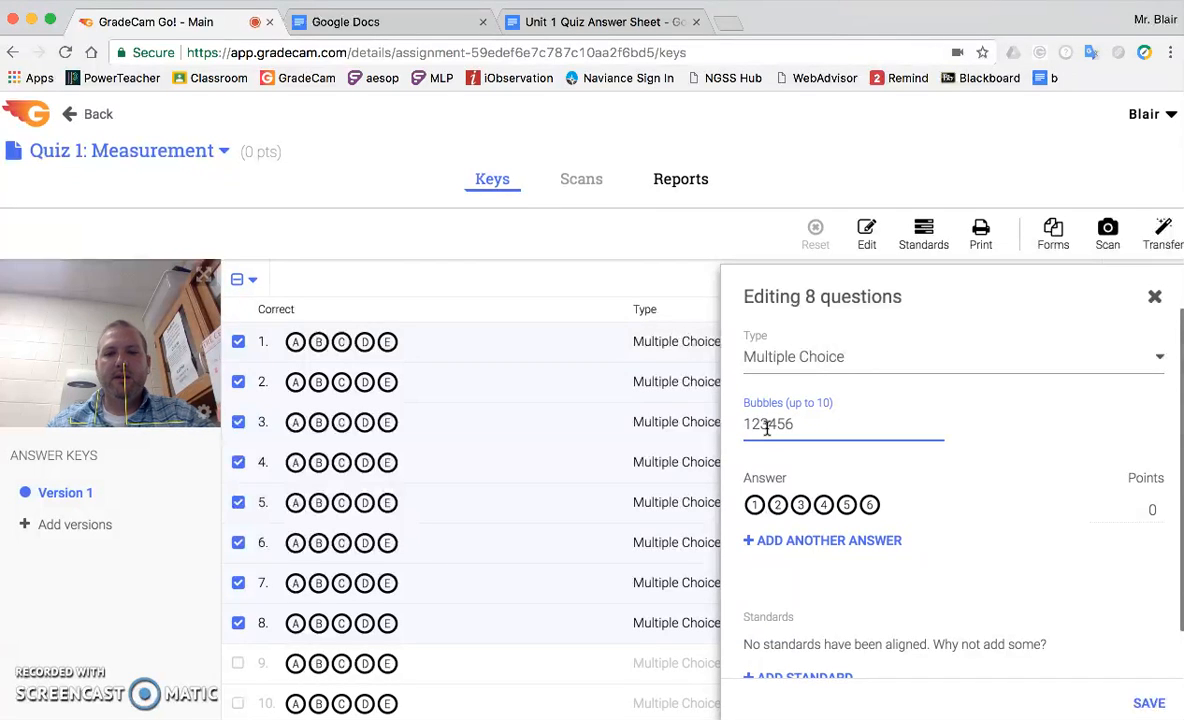
click(823, 455)
key(BackSpace)
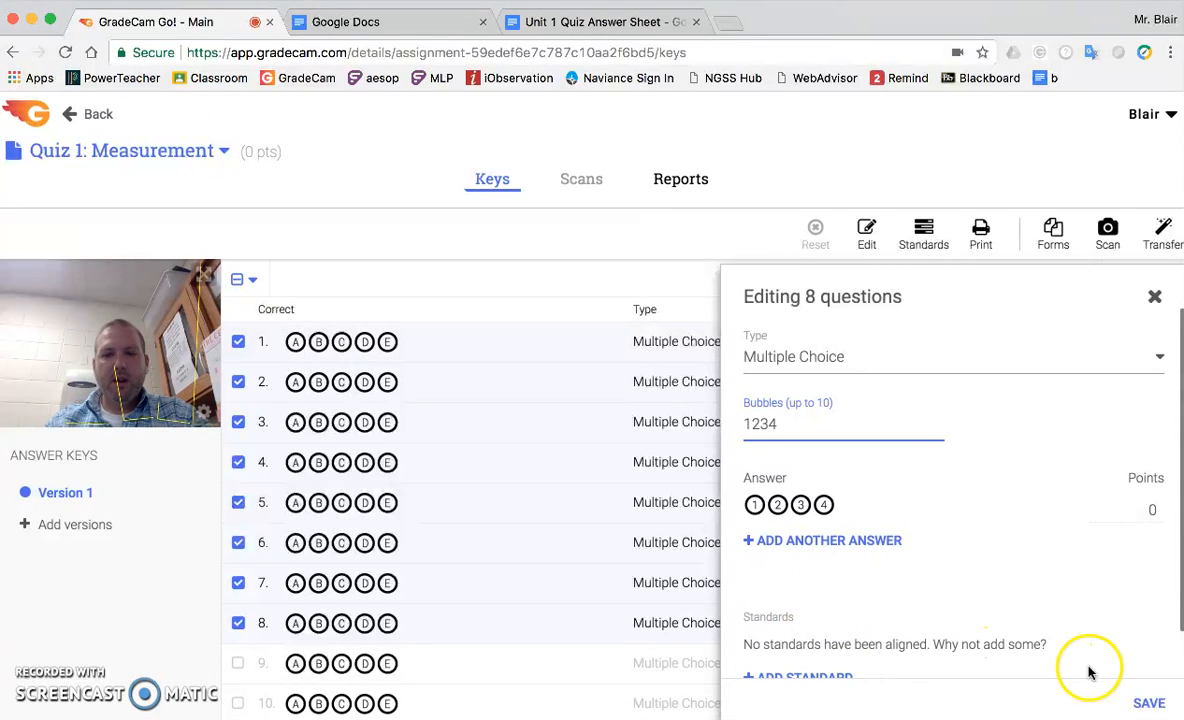
click(1150, 703)
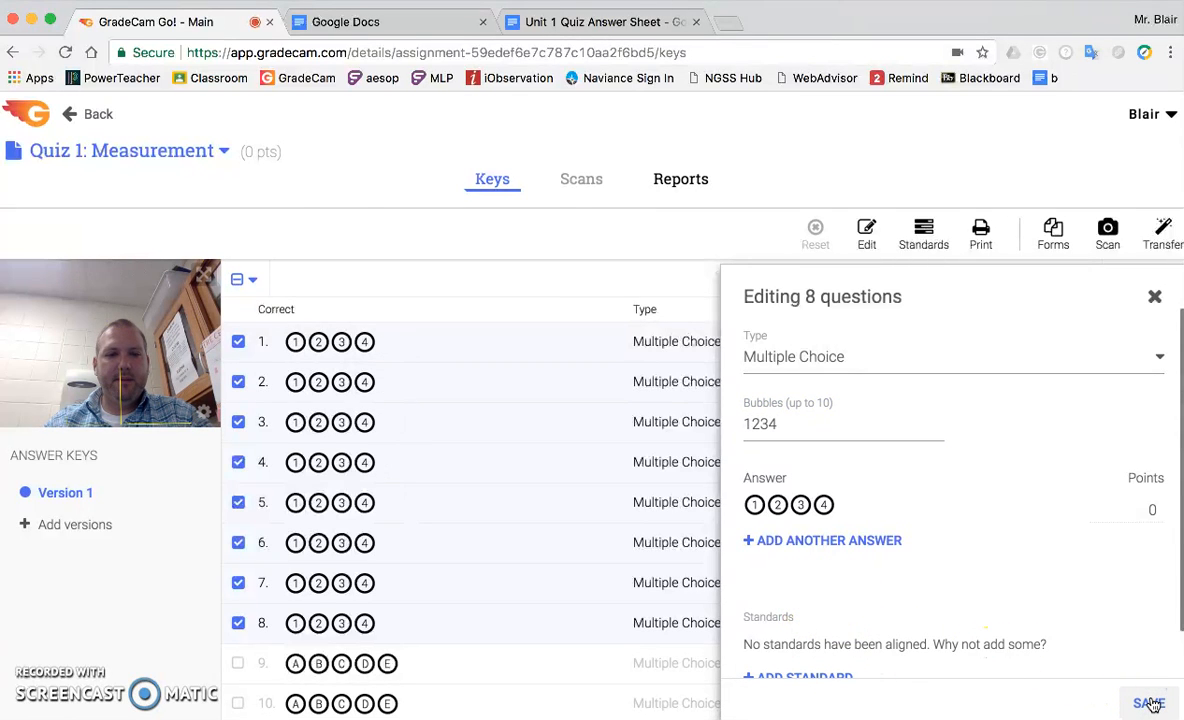
Deselect questions 1 through 8 in the answer key.
click(239, 343)
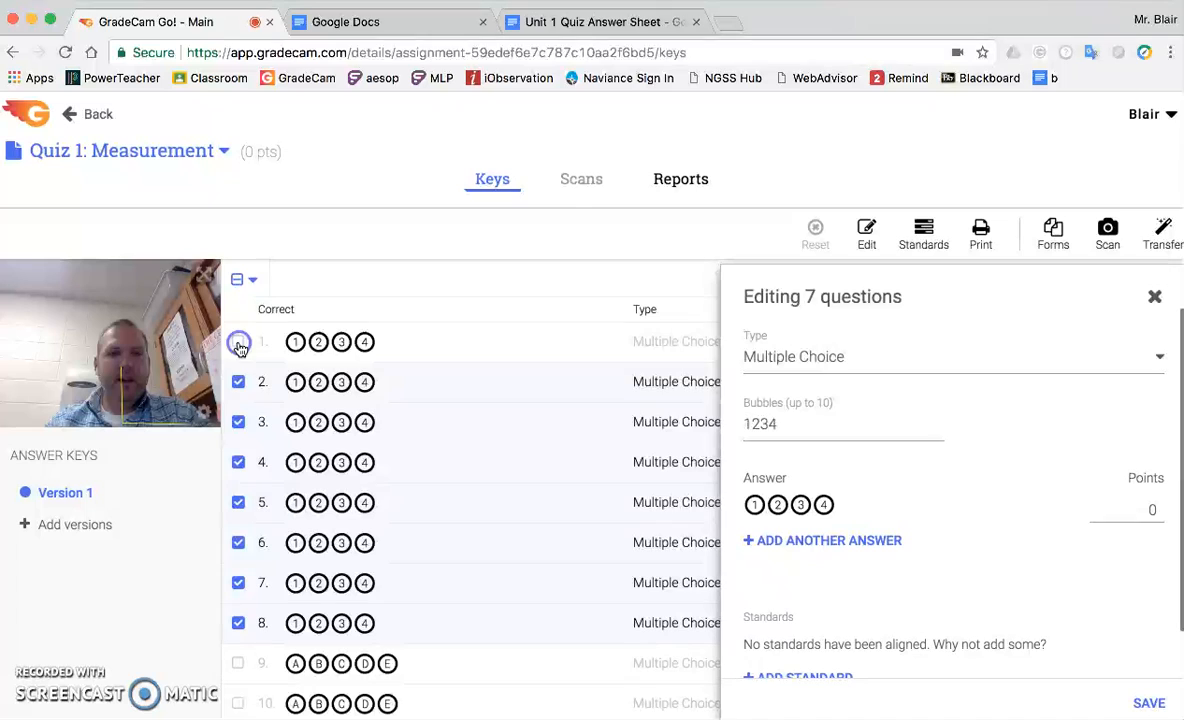
click(238, 382)
click(238, 422)
click(238, 462)
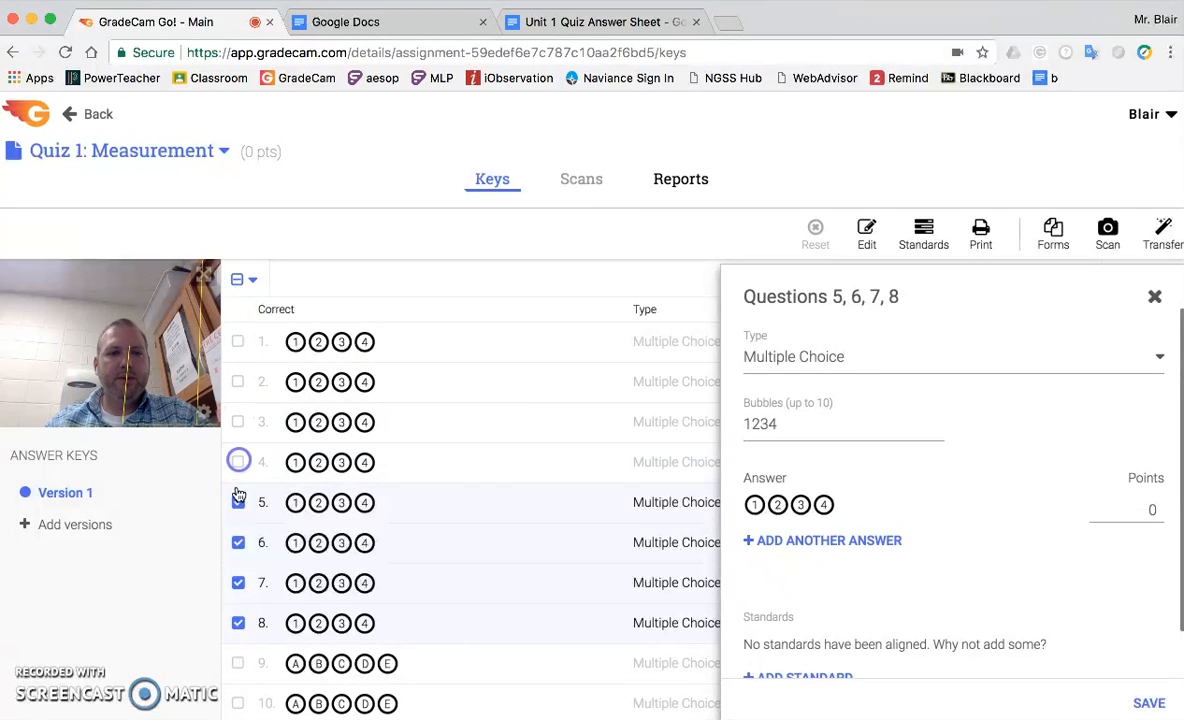
click(238, 502)
click(238, 542)
click(238, 582)
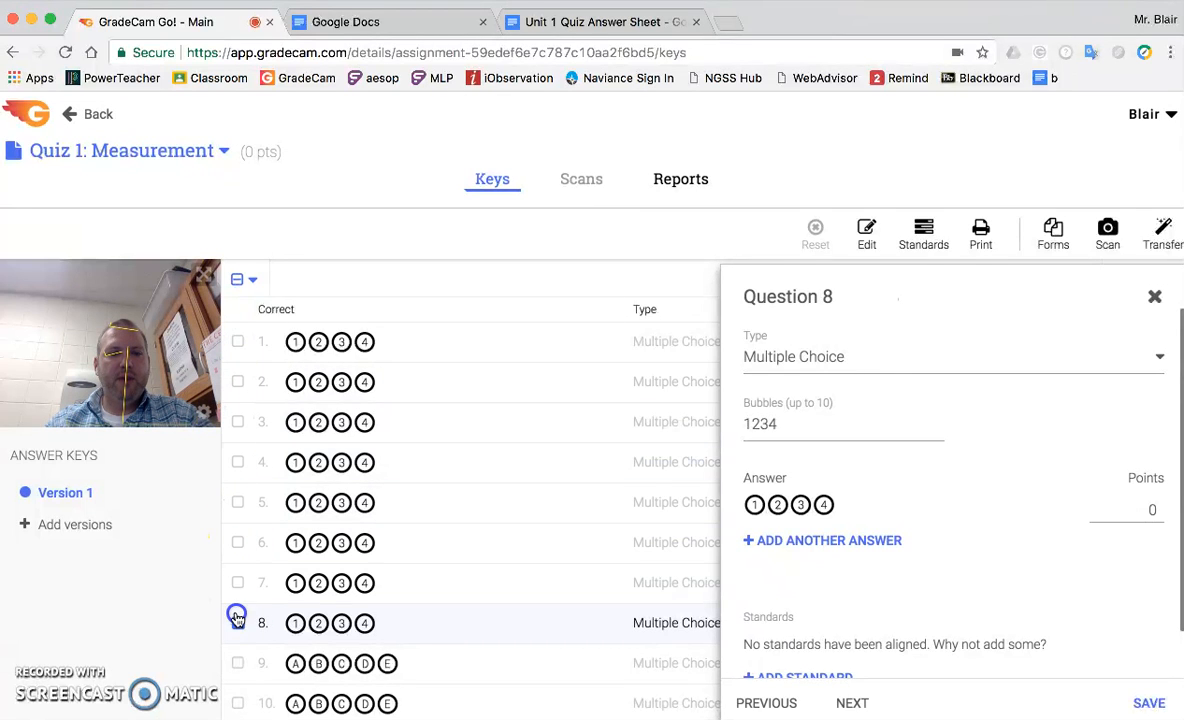
click(237, 617)
Change questions 9 and 10 to the Rubric type with grading options 01, save, and clear their selection.
click(238, 663)
click(238, 704)
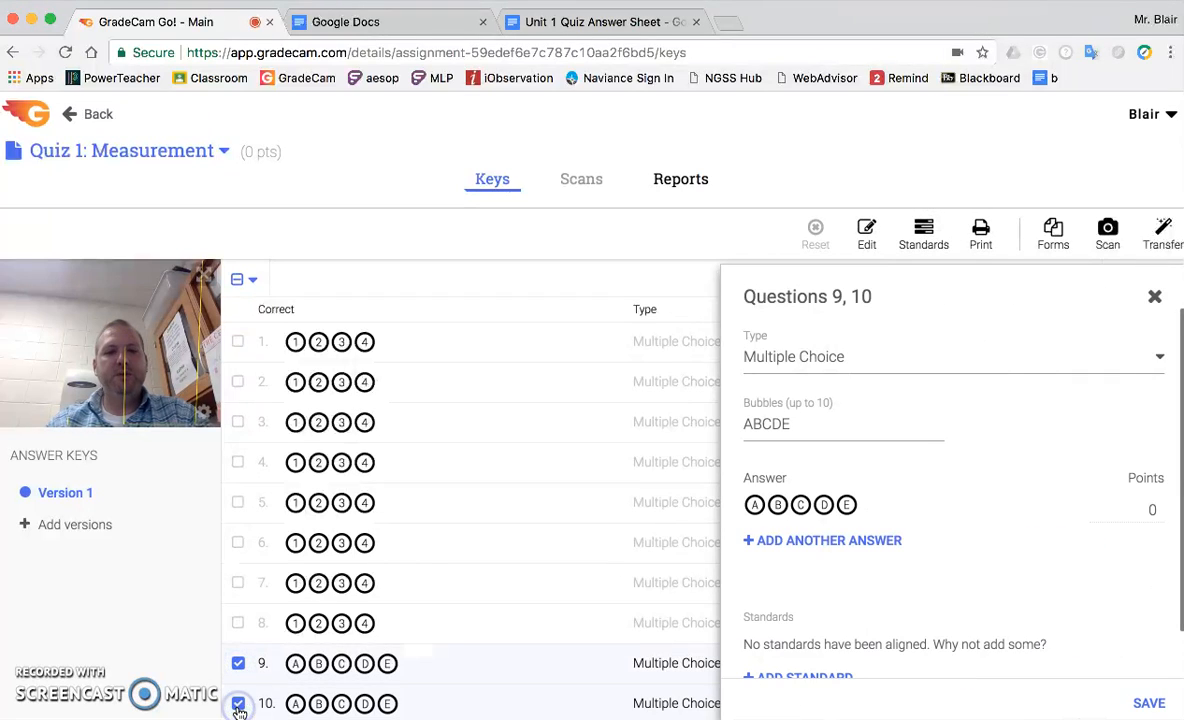
click(857, 358)
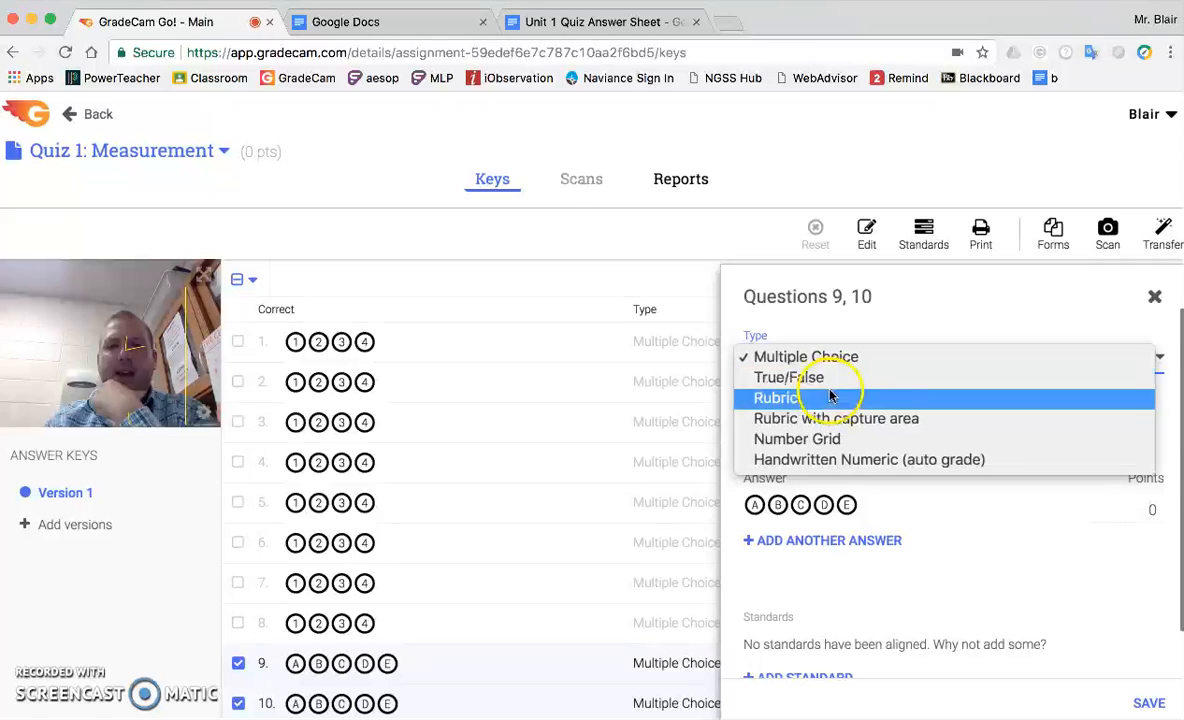
click(787, 400)
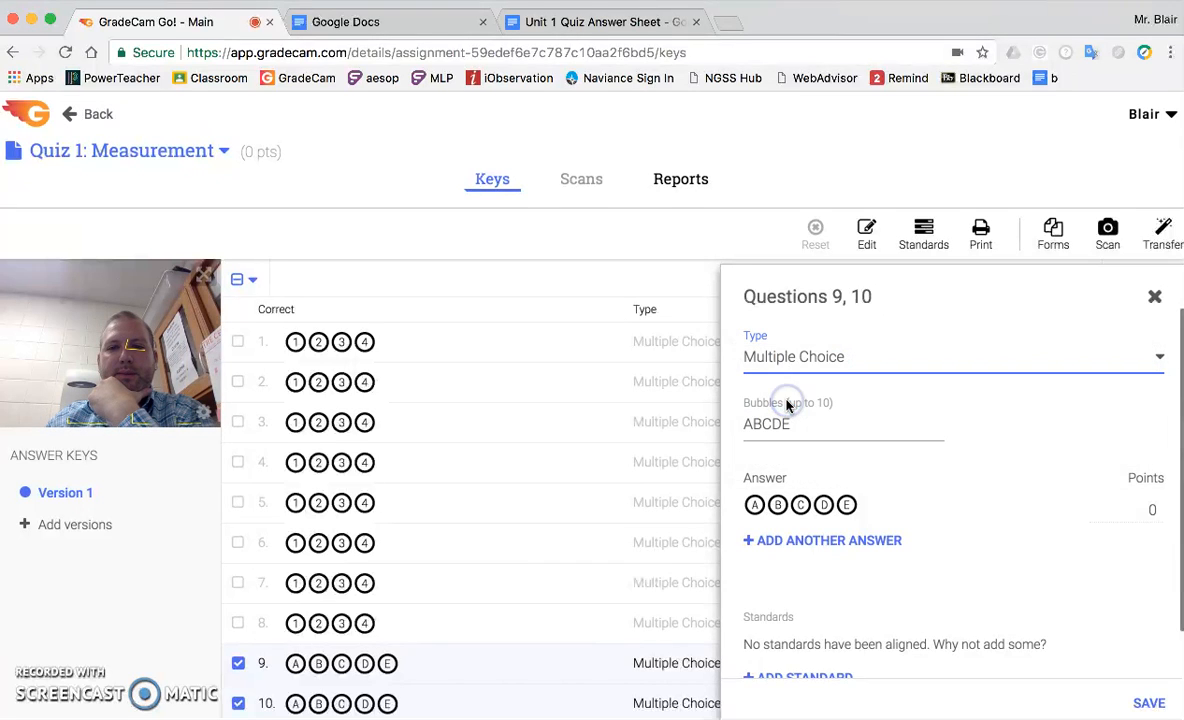
click(803, 425)
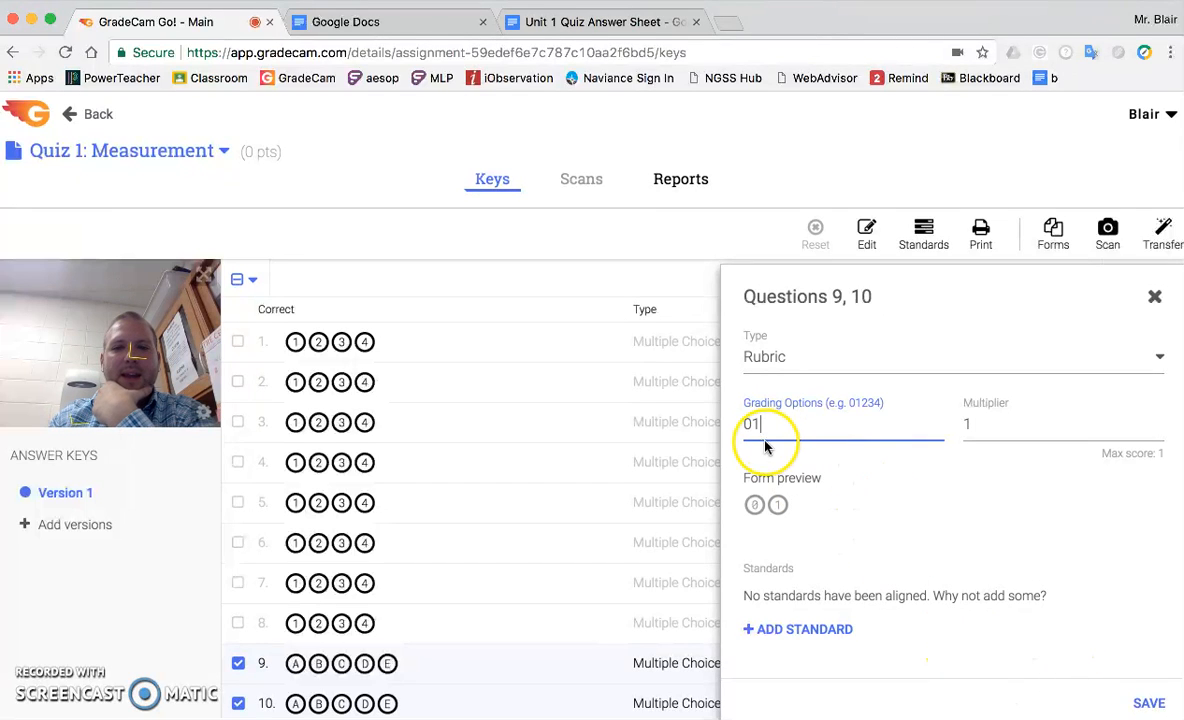
click(1150, 704)
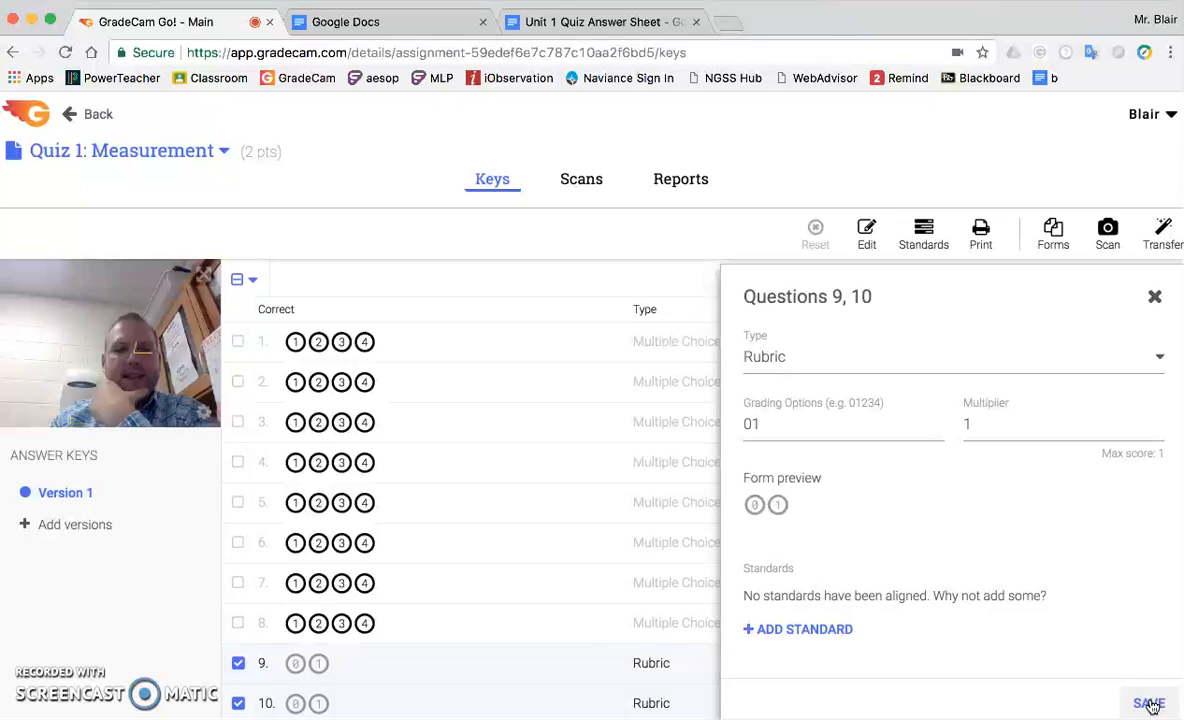
click(1154, 297)
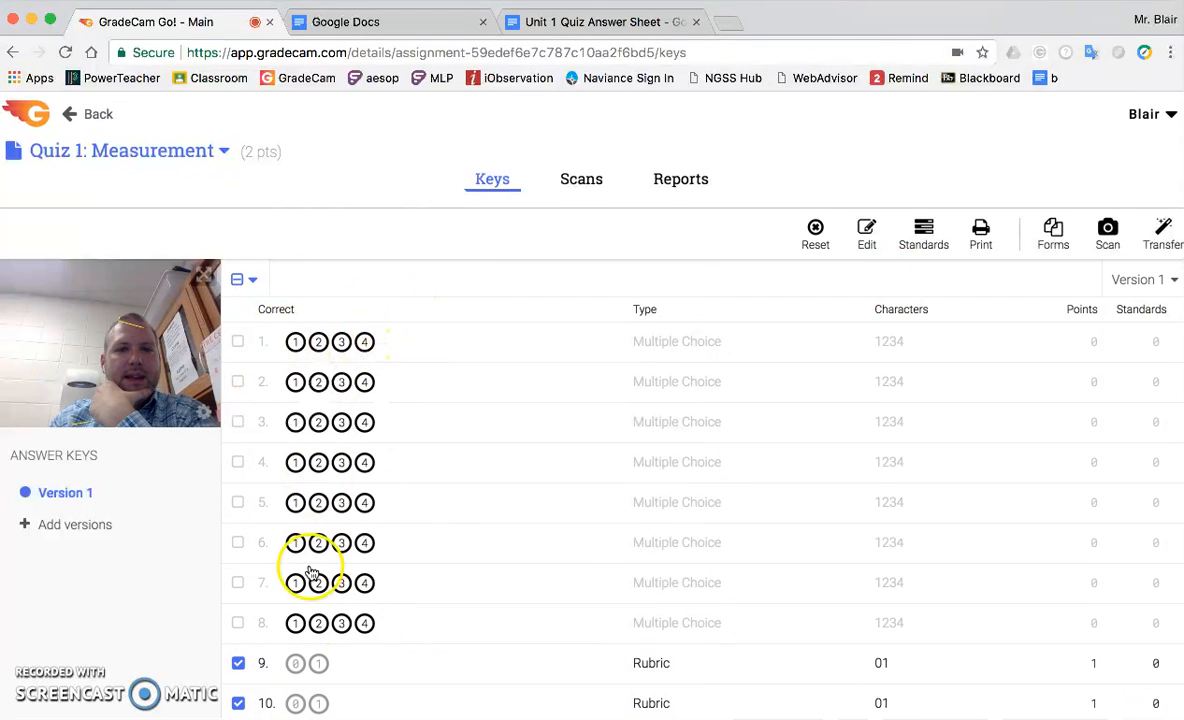
click(238, 663)
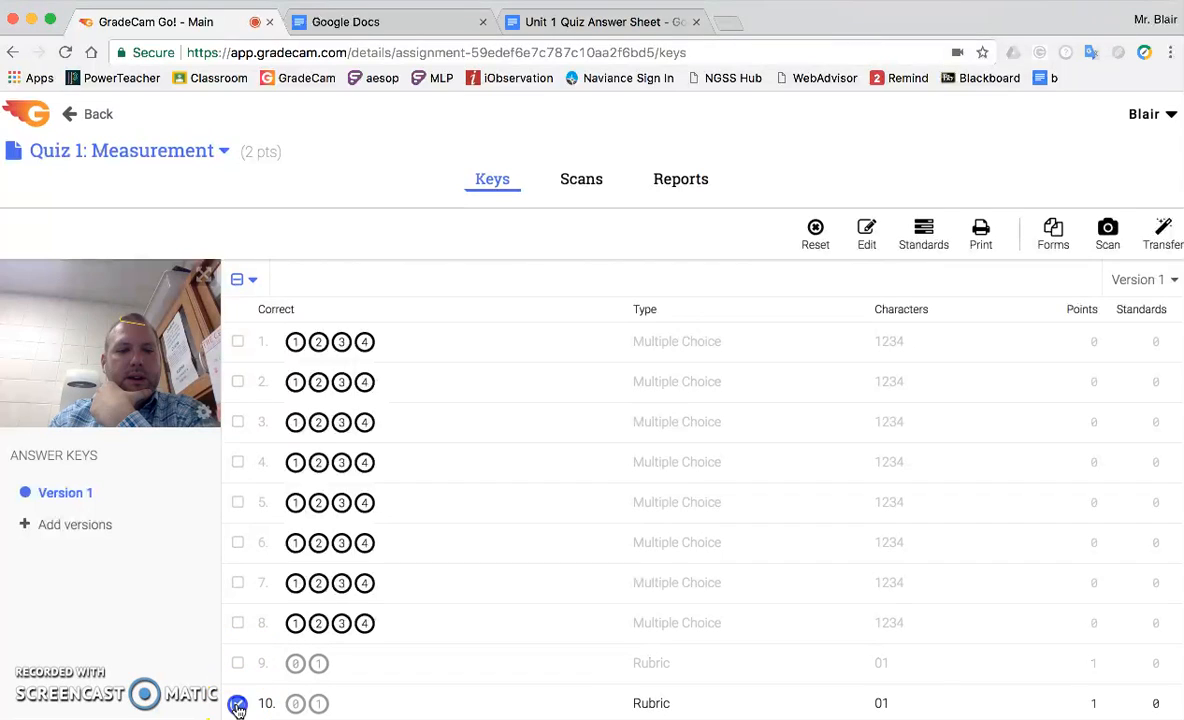
click(238, 705)
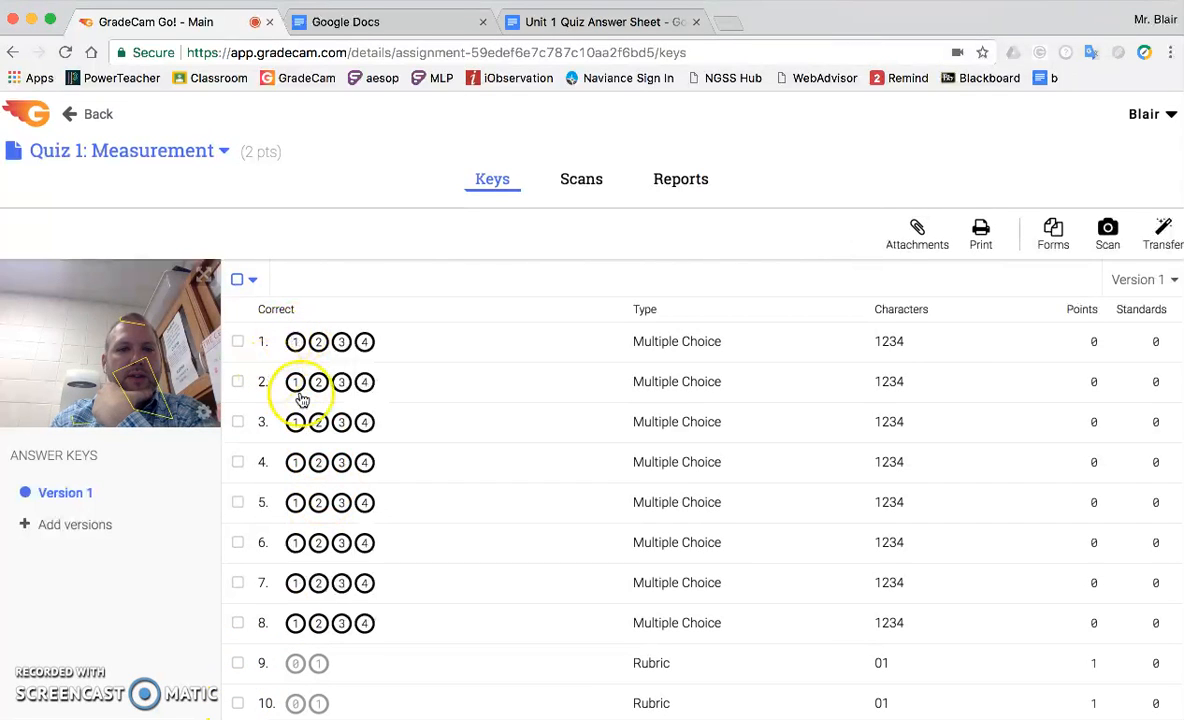
Mark the correct answers for questions 1 through 8 as 1, 2, 3, 4, 1, 2, 3, 4.
click(295, 342)
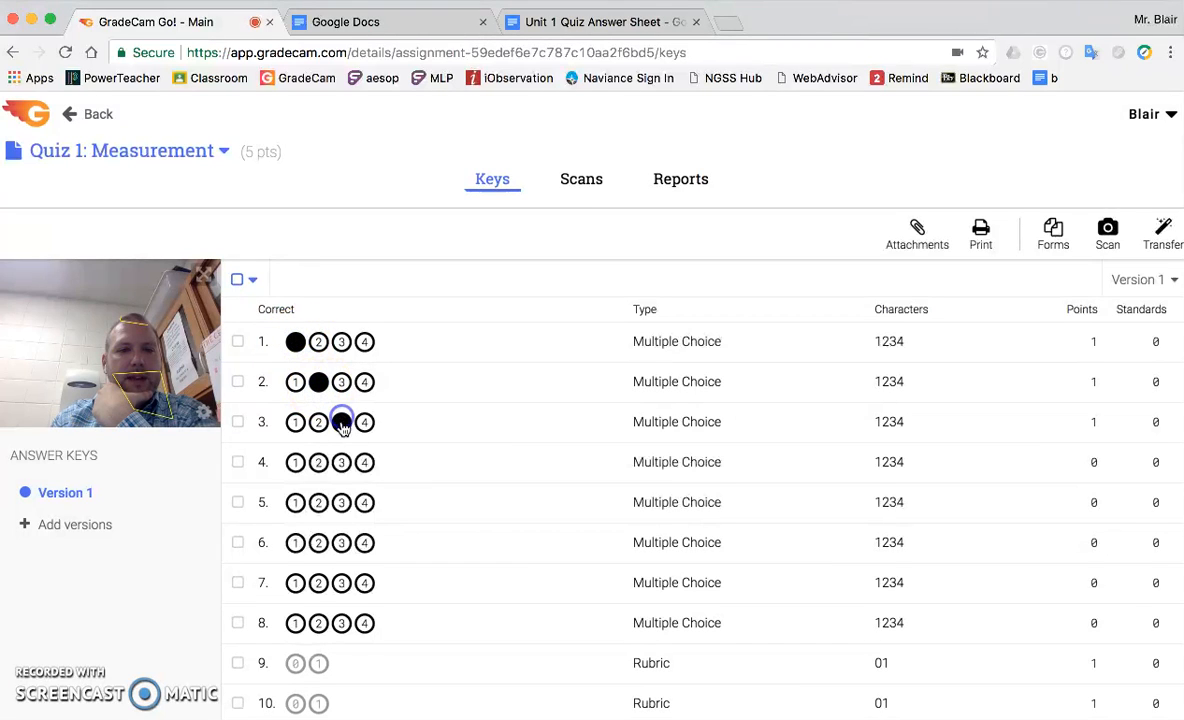
click(364, 462)
click(317, 544)
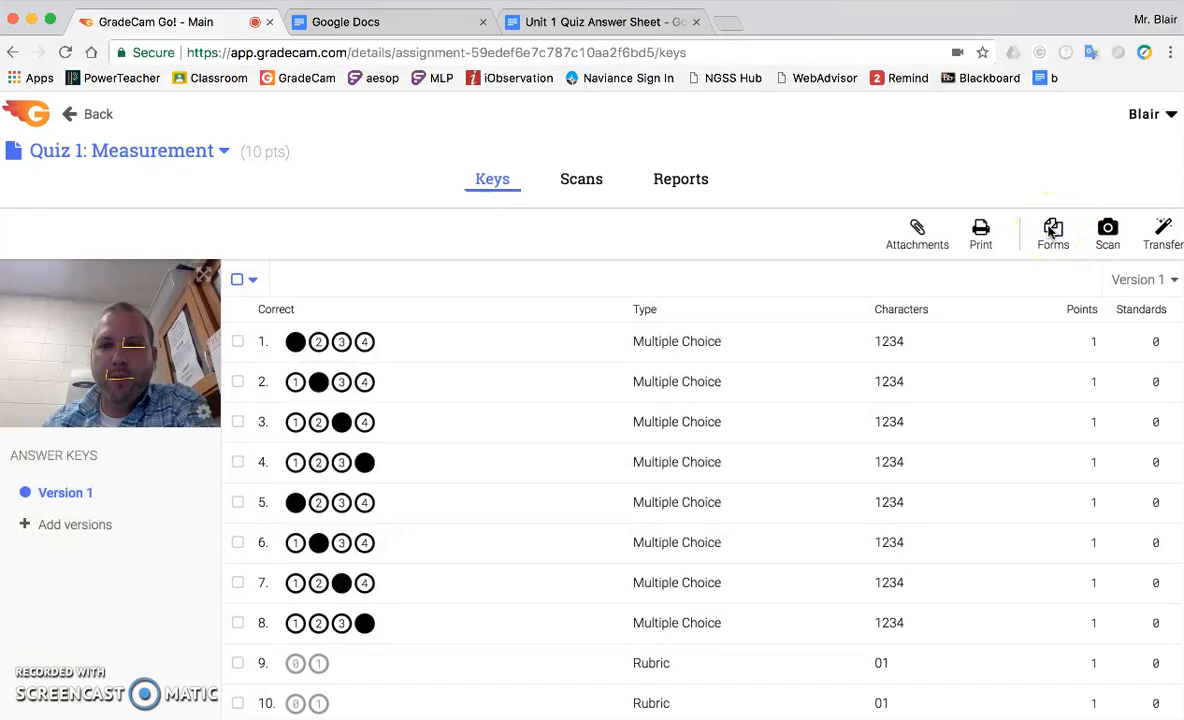
Generate the printable answer form for Quiz 1: Measurement, open it as a PNG, and copy the form image.
click(1051, 230)
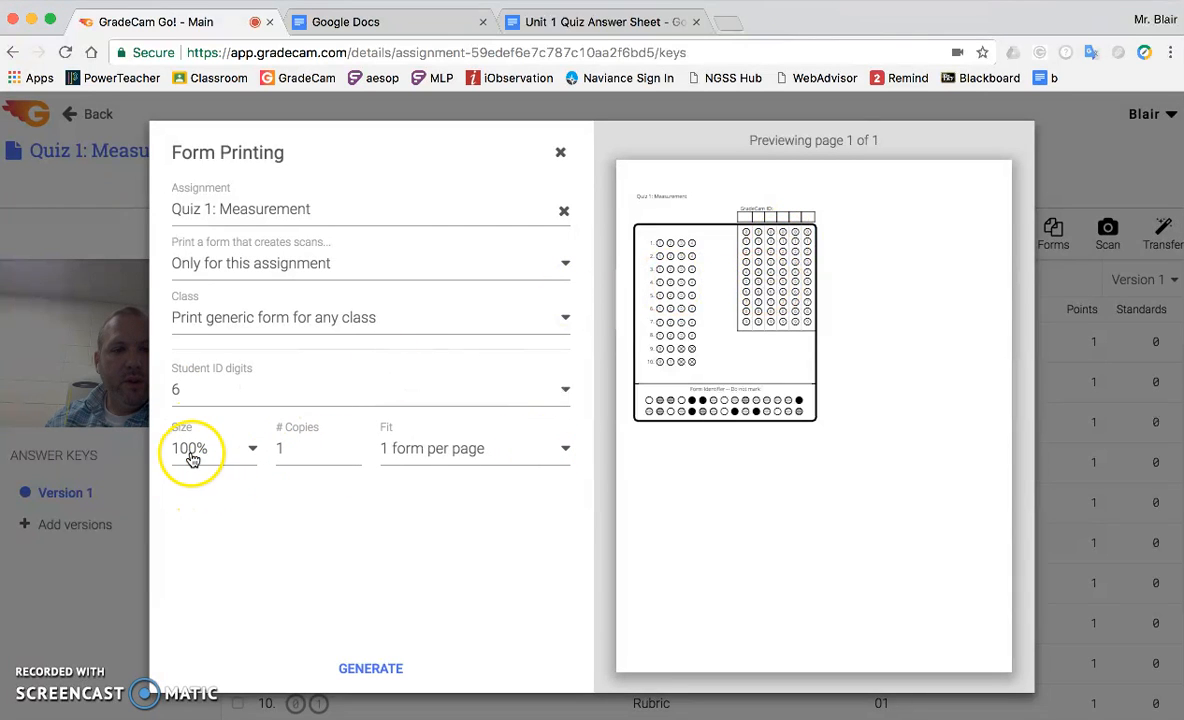
click(372, 667)
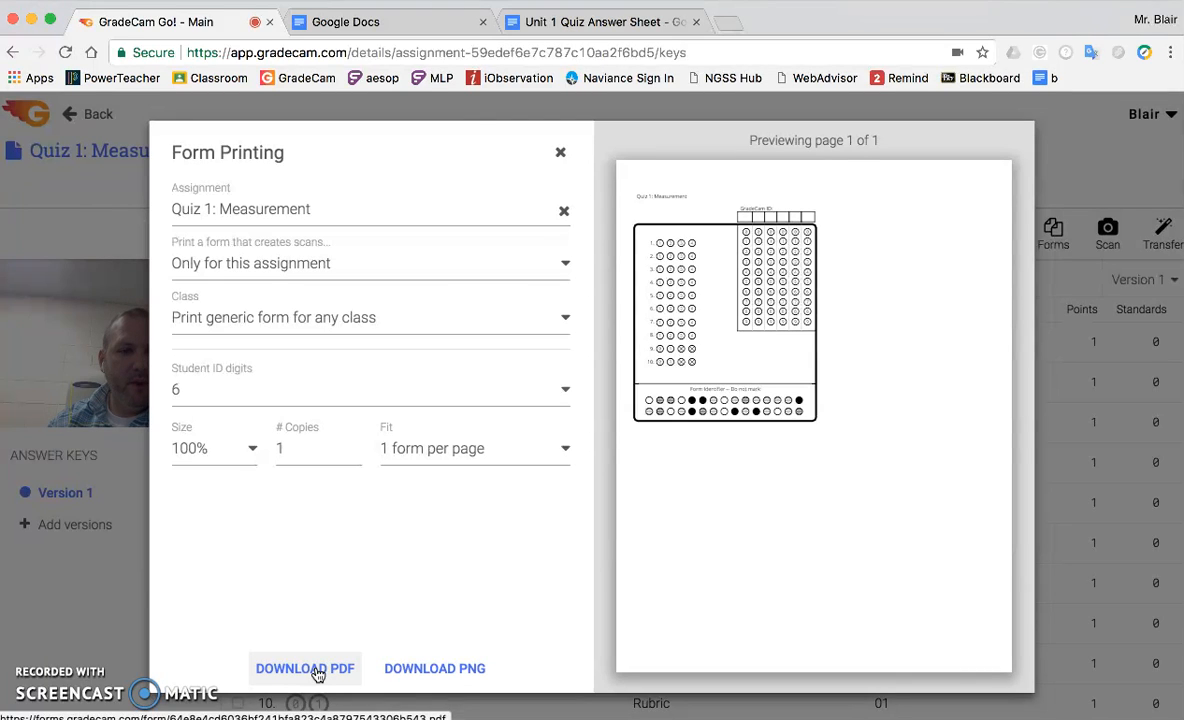
click(431, 667)
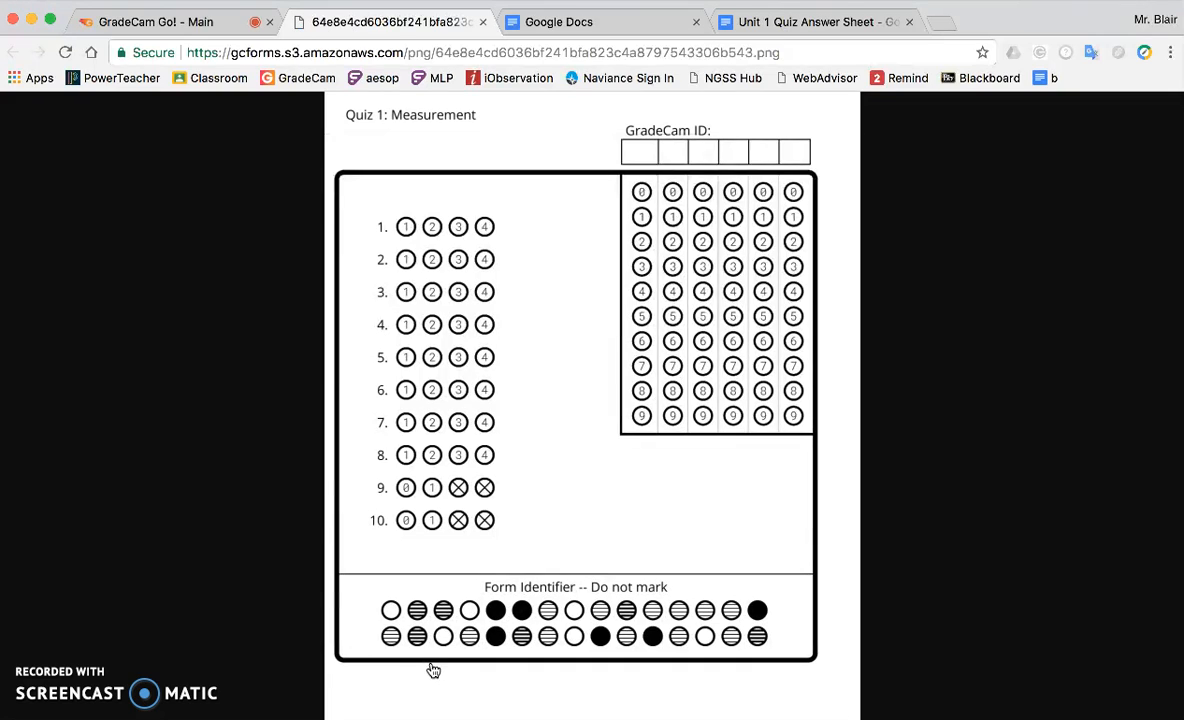
right_click(519, 304)
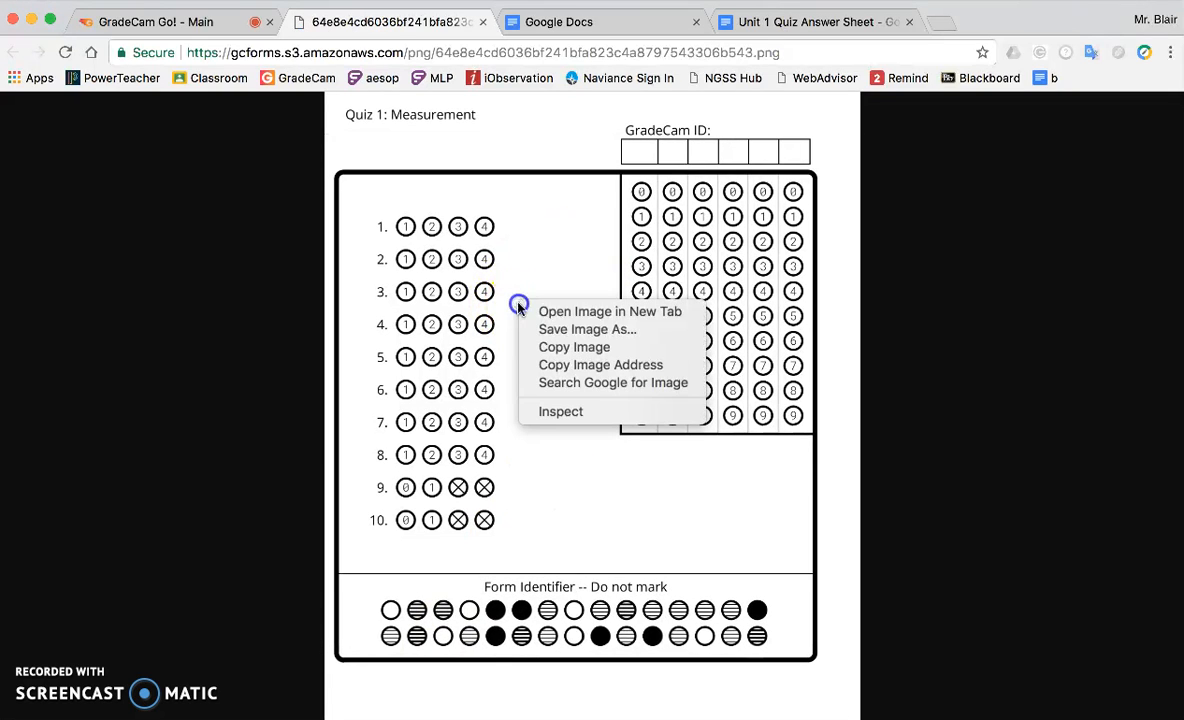
click(541, 350)
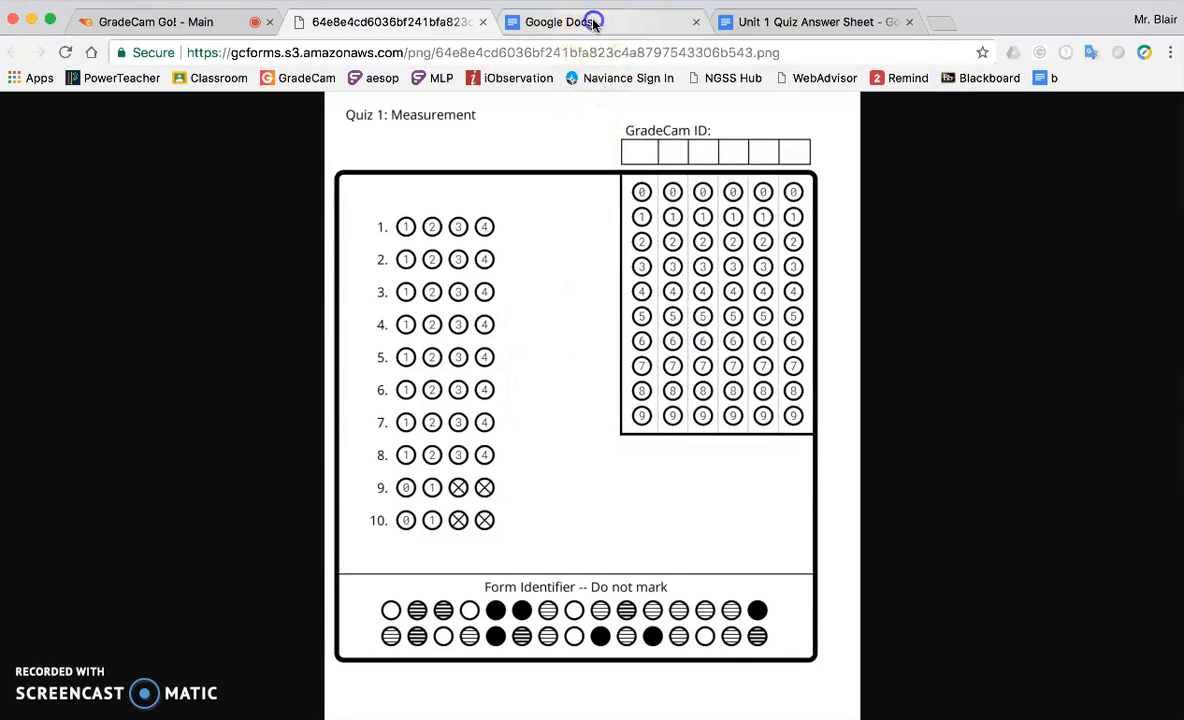
Switch to Google Docs, create a blank document, and paste the copied answer form image into it.
click(550, 21)
click(235, 268)
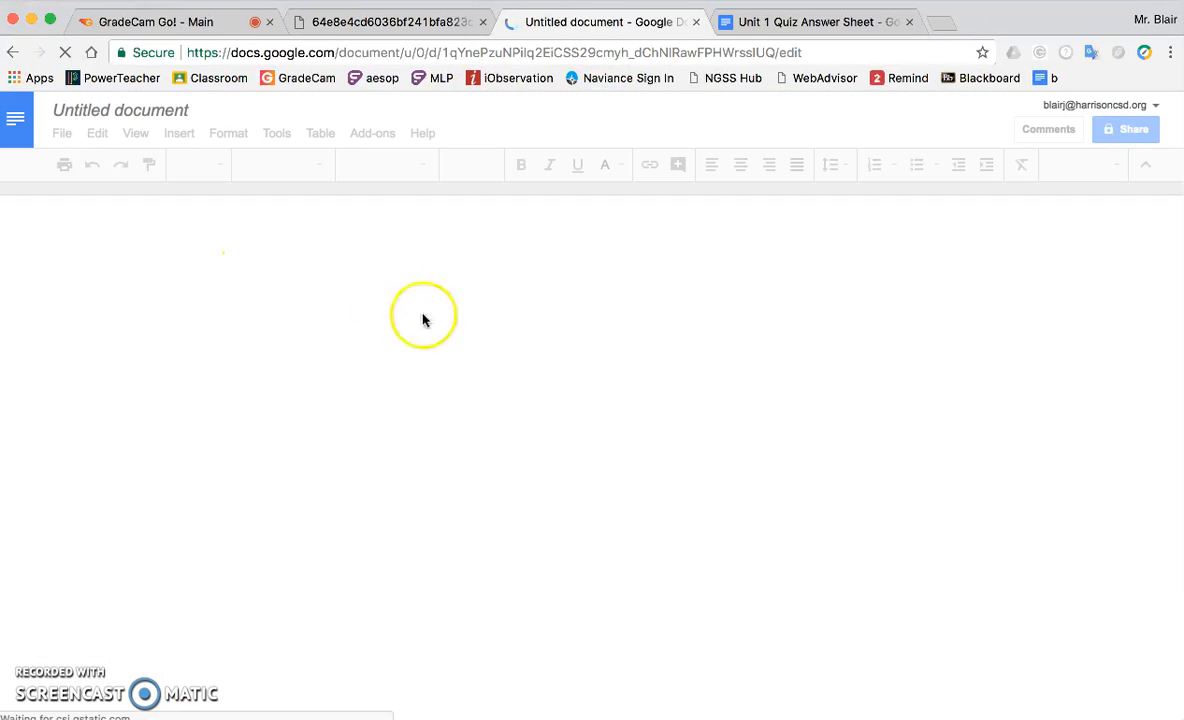
click(439, 416)
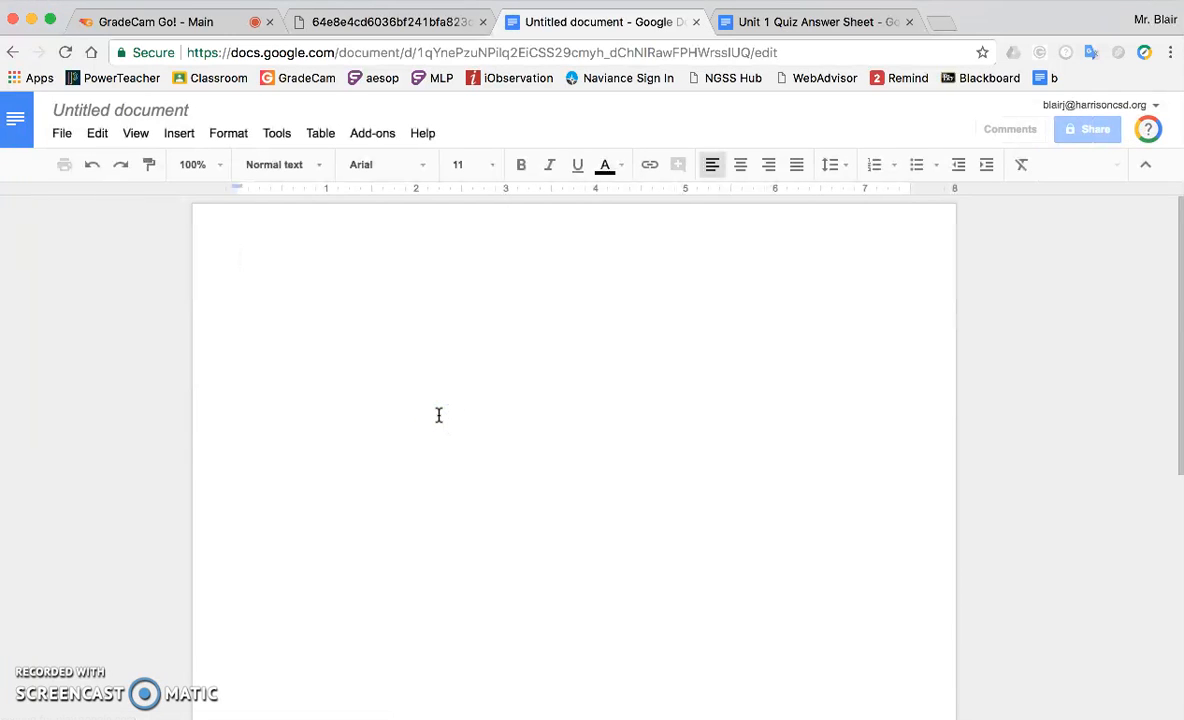
click(415, 443)
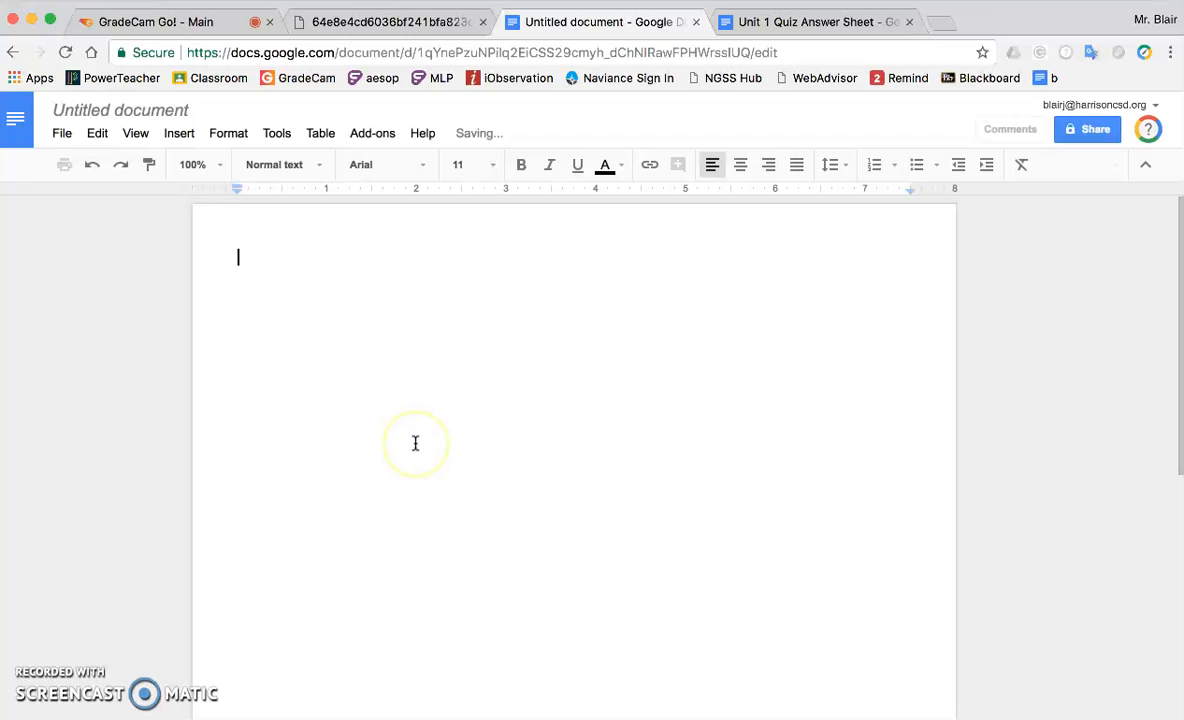
key(ctrl+v)
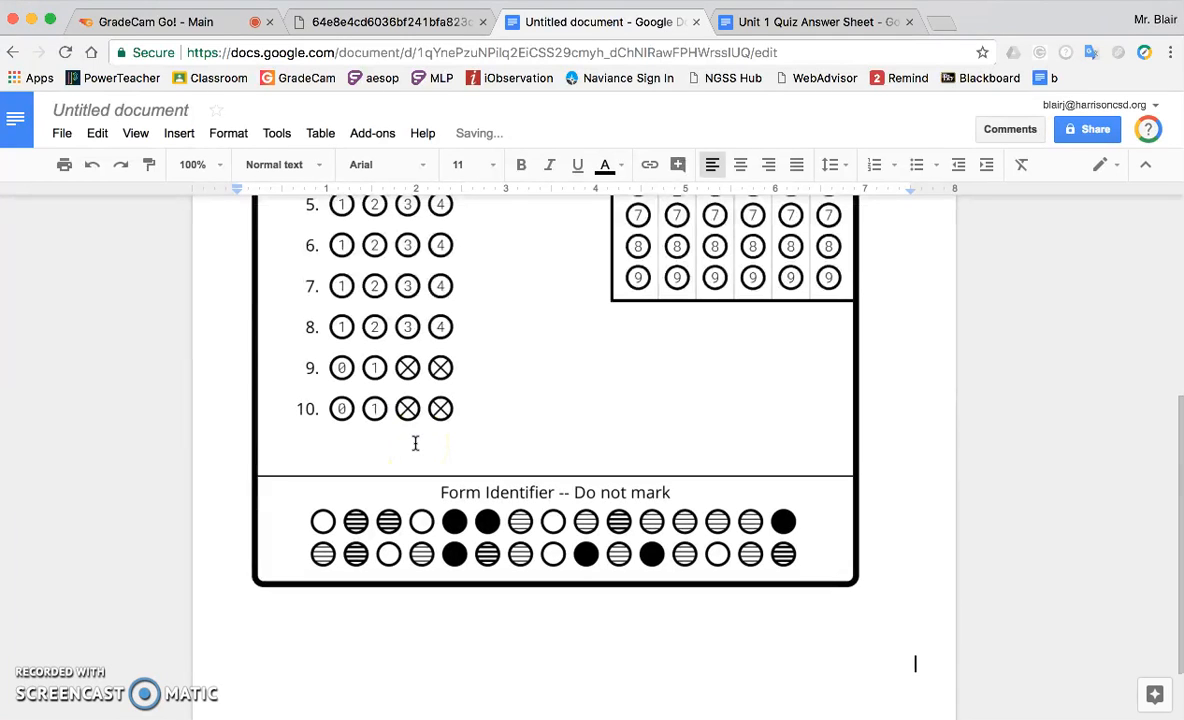
Shrink the pasted answer form image proportionally to about 4.25 inches wide.
click(797, 600)
drag(911, 665, 622, 304)
scroll(674, 336, up, 5)
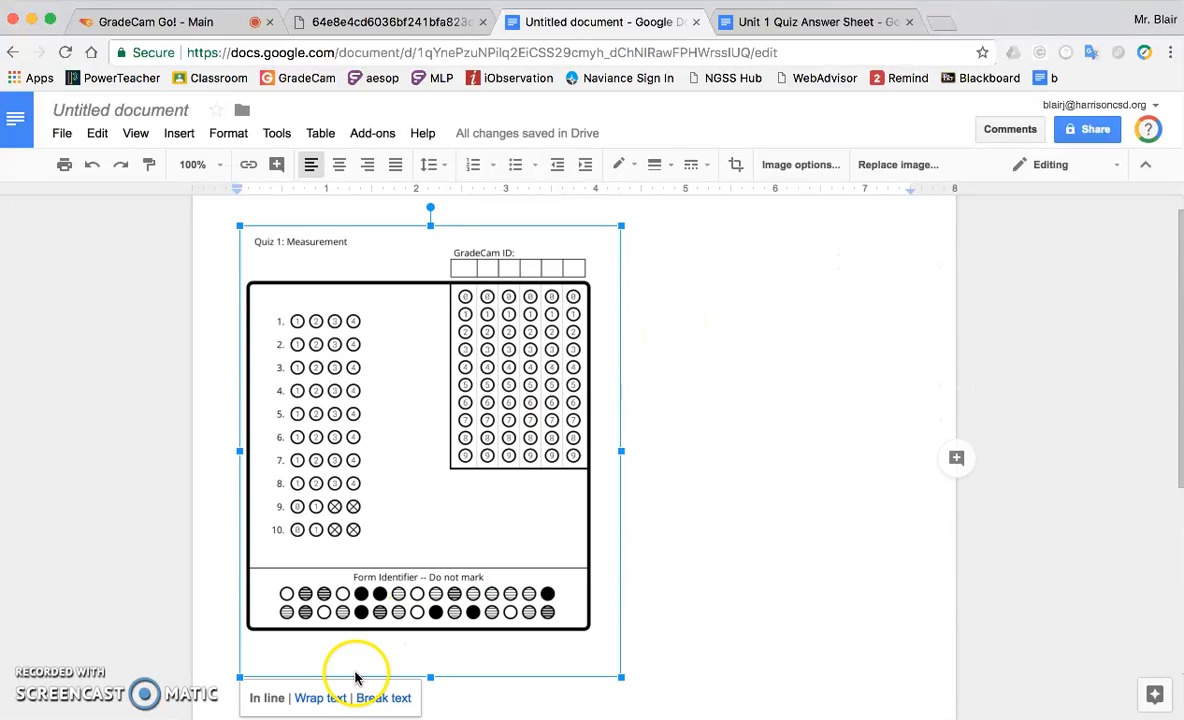
Move the form image slightly down using Break text positioning and add a line with Name, Period and Date blanks above it.
click(375, 697)
drag(462, 303, 460, 333)
click(415, 263)
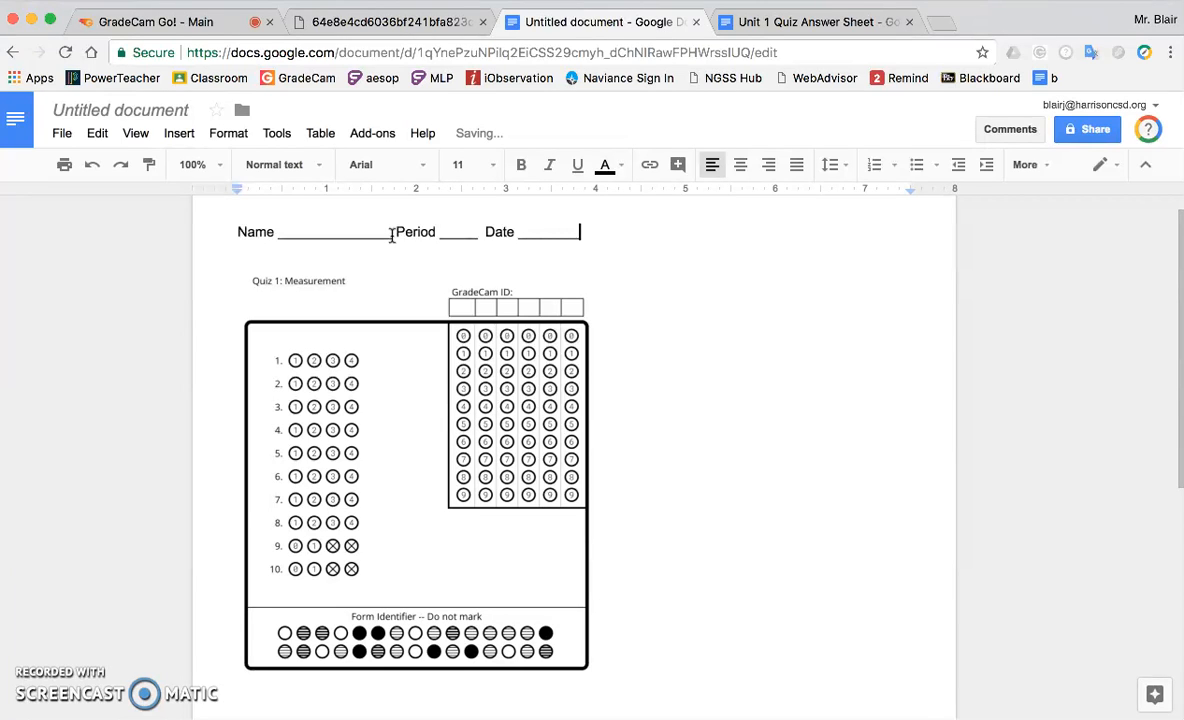
scroll(677, 442, down, 1)
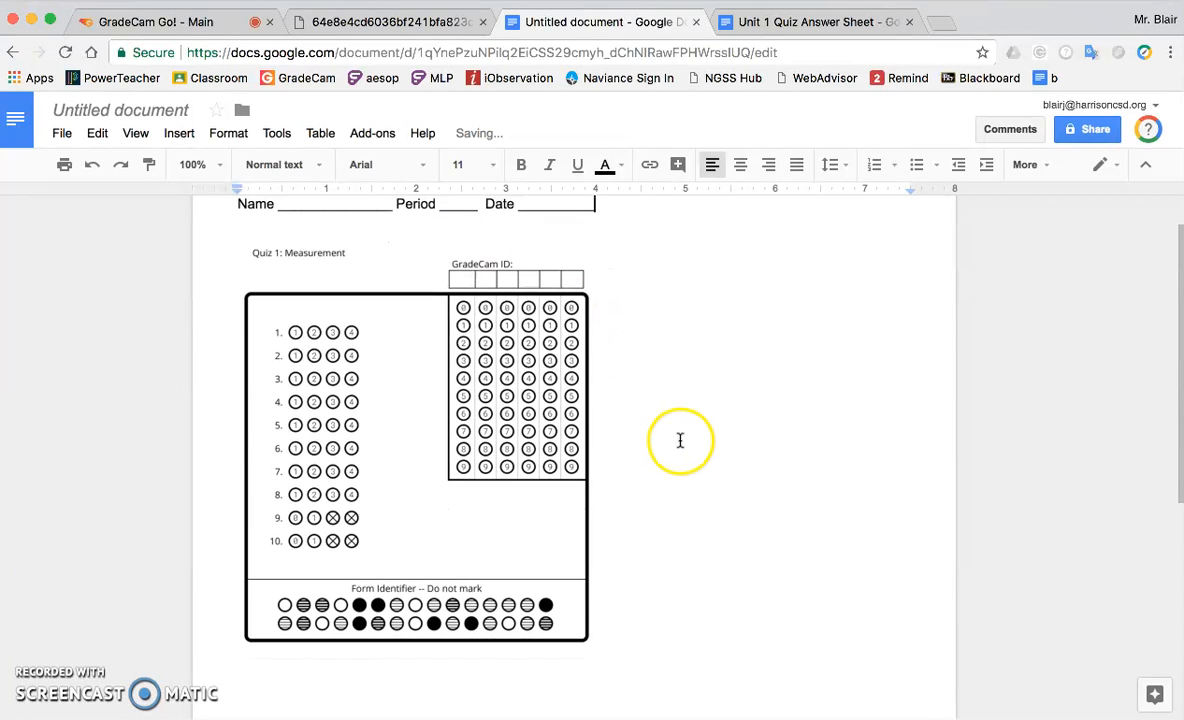
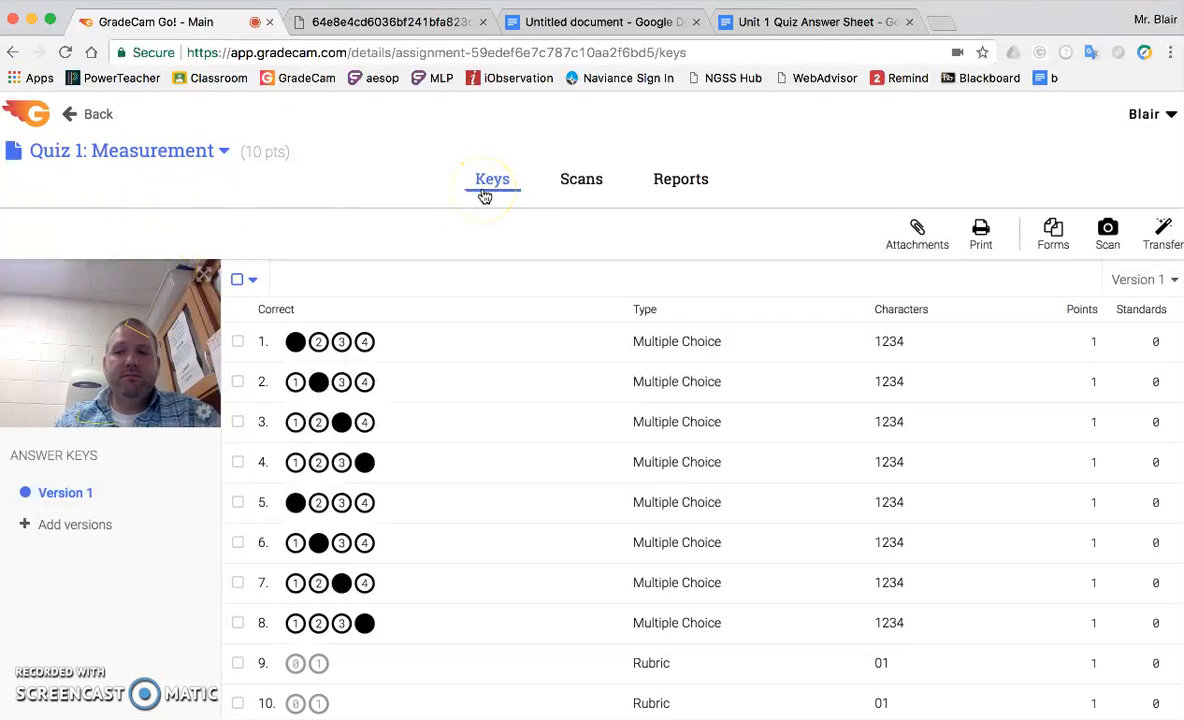
Return to the assignments list and open the answer key of Unit 2 Quiz: The Atom.
click(96, 121)
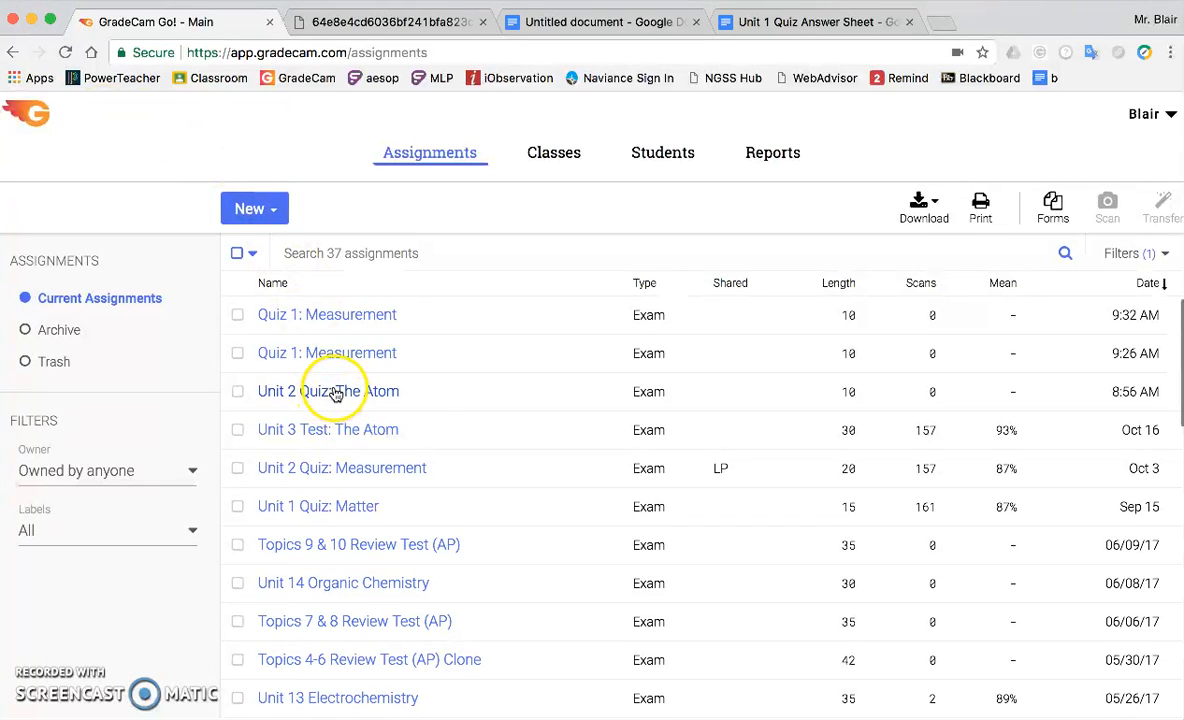
click(372, 389)
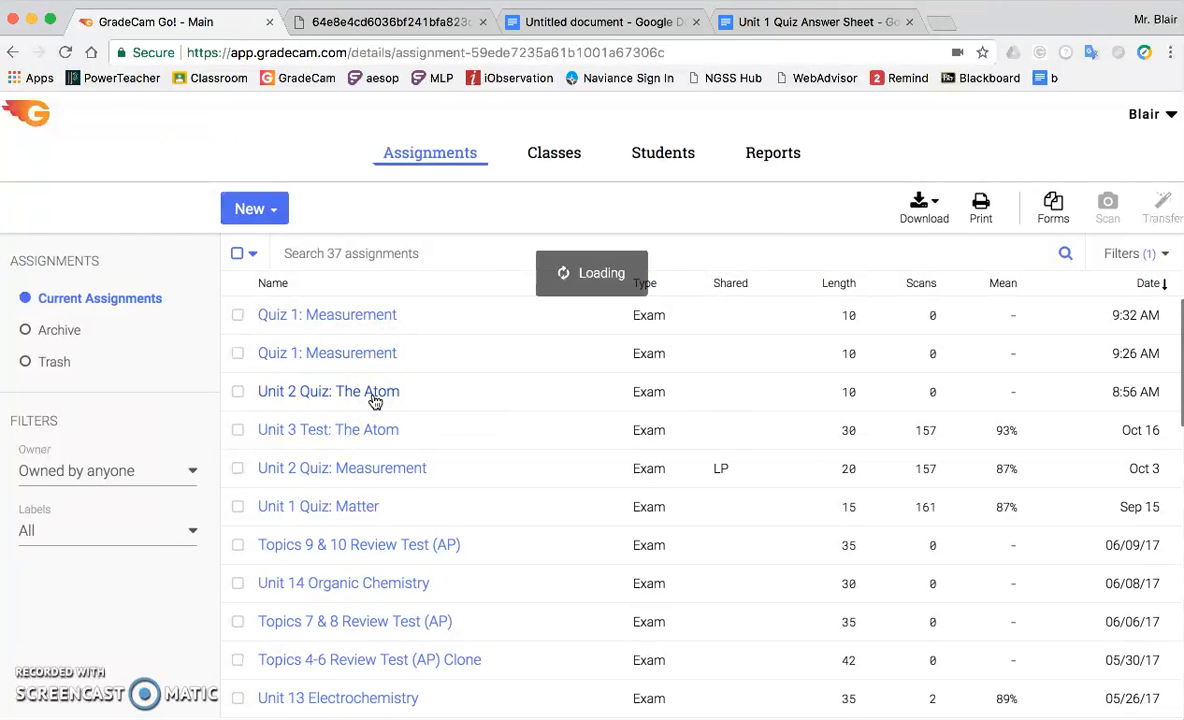
click(381, 412)
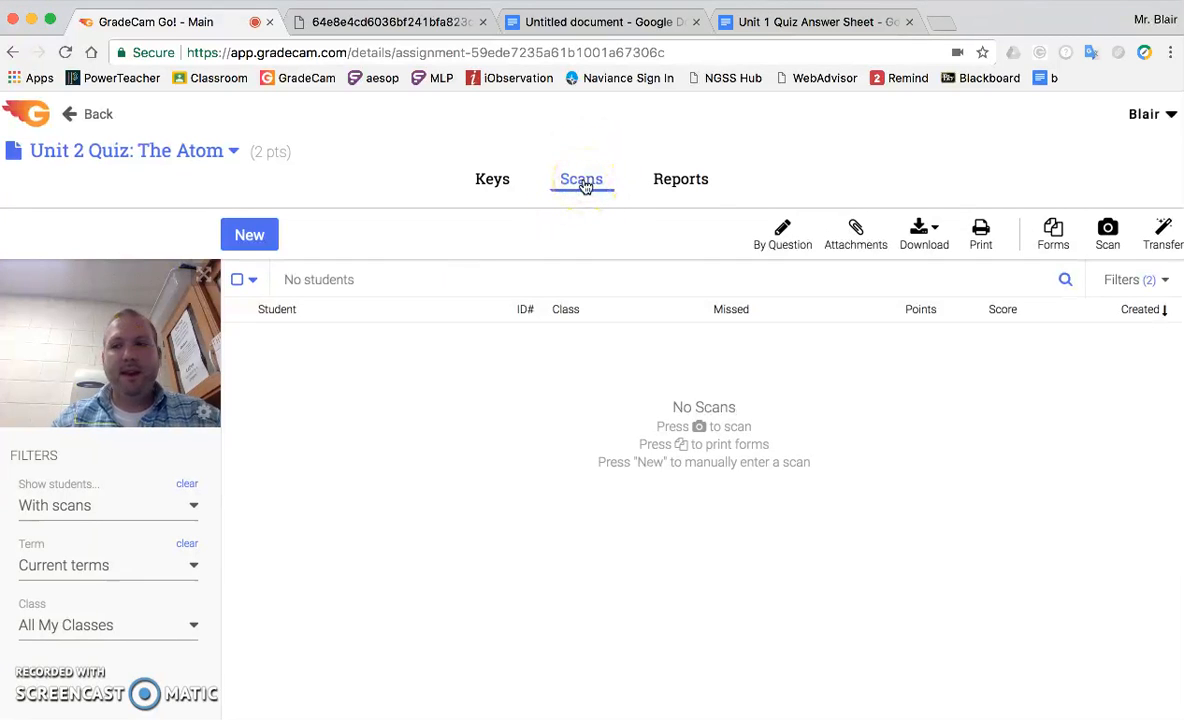
click(492, 186)
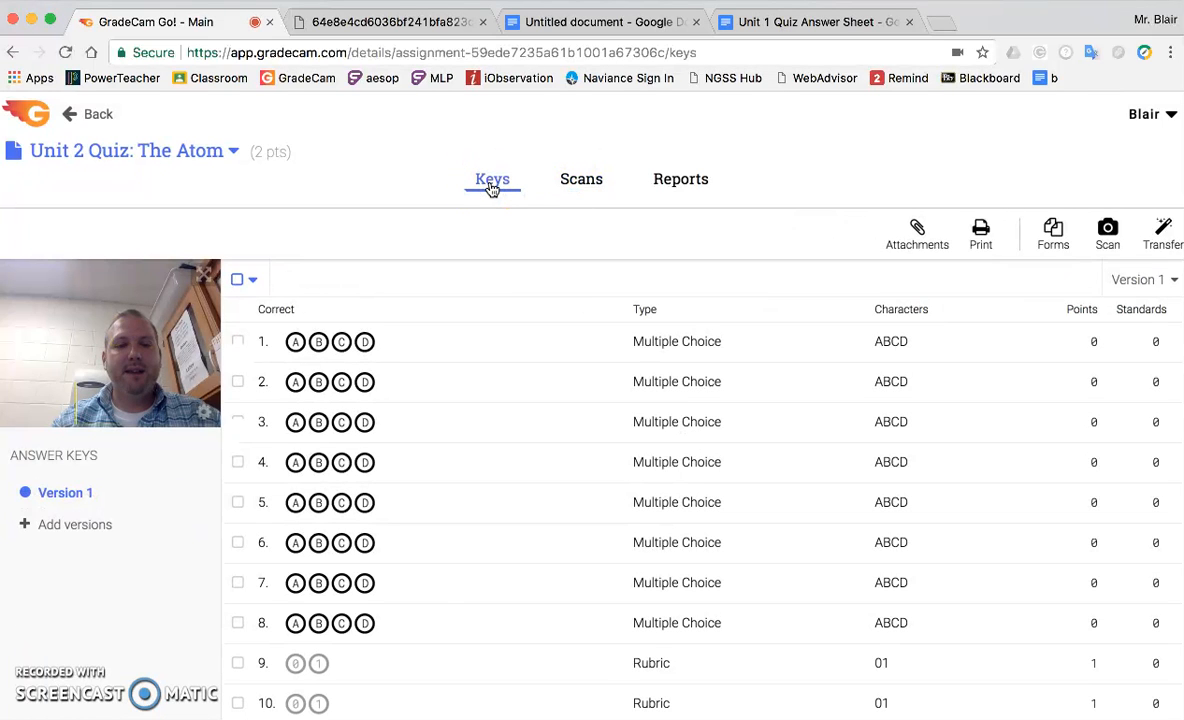
Set the correct answers for questions 1 to 8 to A, B, C, D, A, B, C, D.
click(296, 342)
click(318, 382)
click(341, 422)
click(364, 462)
click(296, 502)
click(318, 542)
click(341, 582)
click(364, 623)
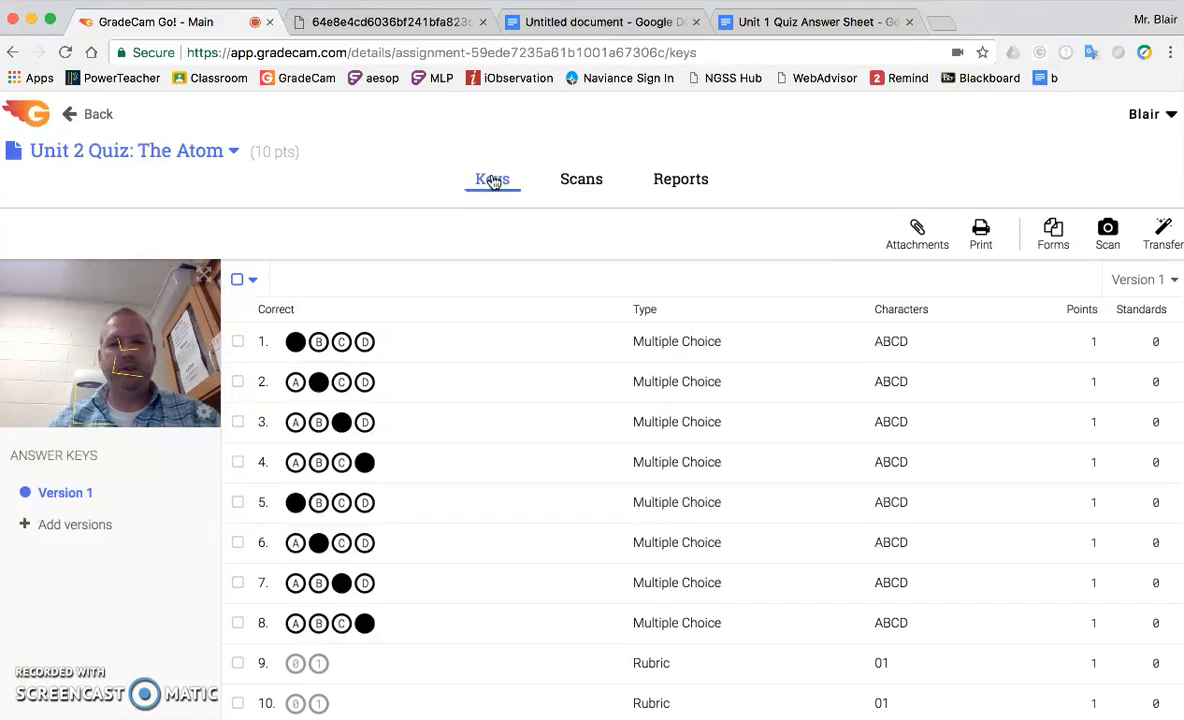
Show the quiz's scans and save the flagged scan with question 3 verified as C.
click(587, 181)
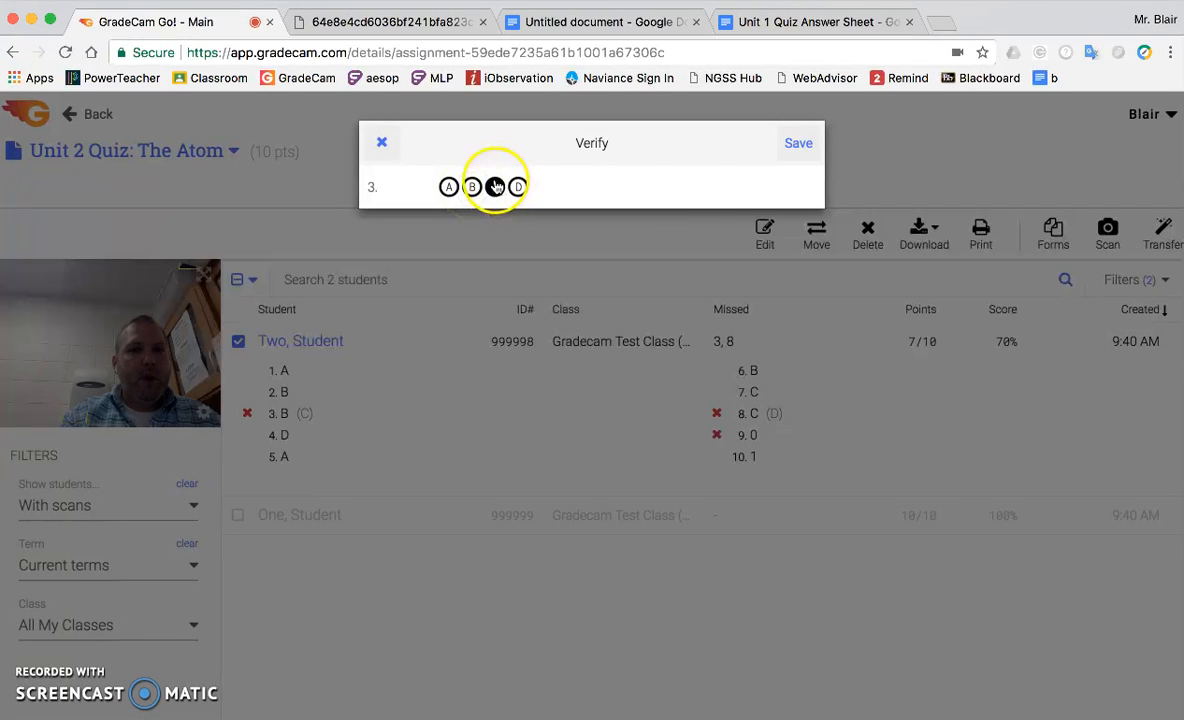
click(799, 143)
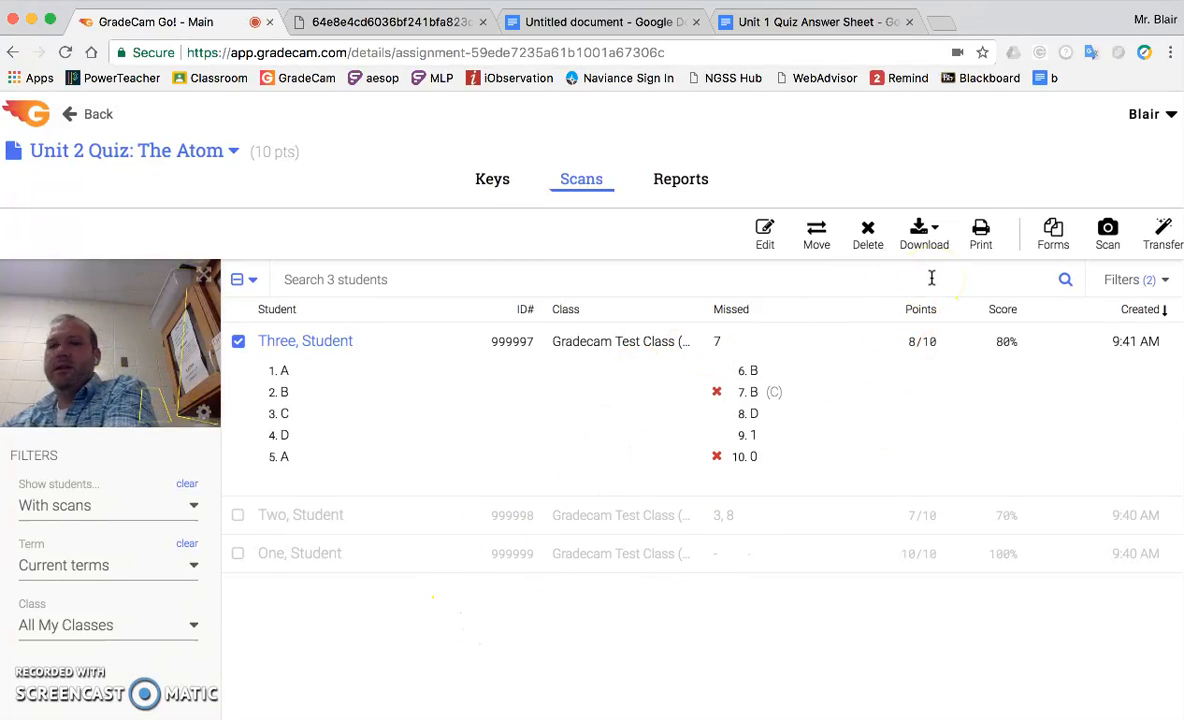
Return to the assignments list and review the Sounds and Camera options in the account settings.
click(95, 115)
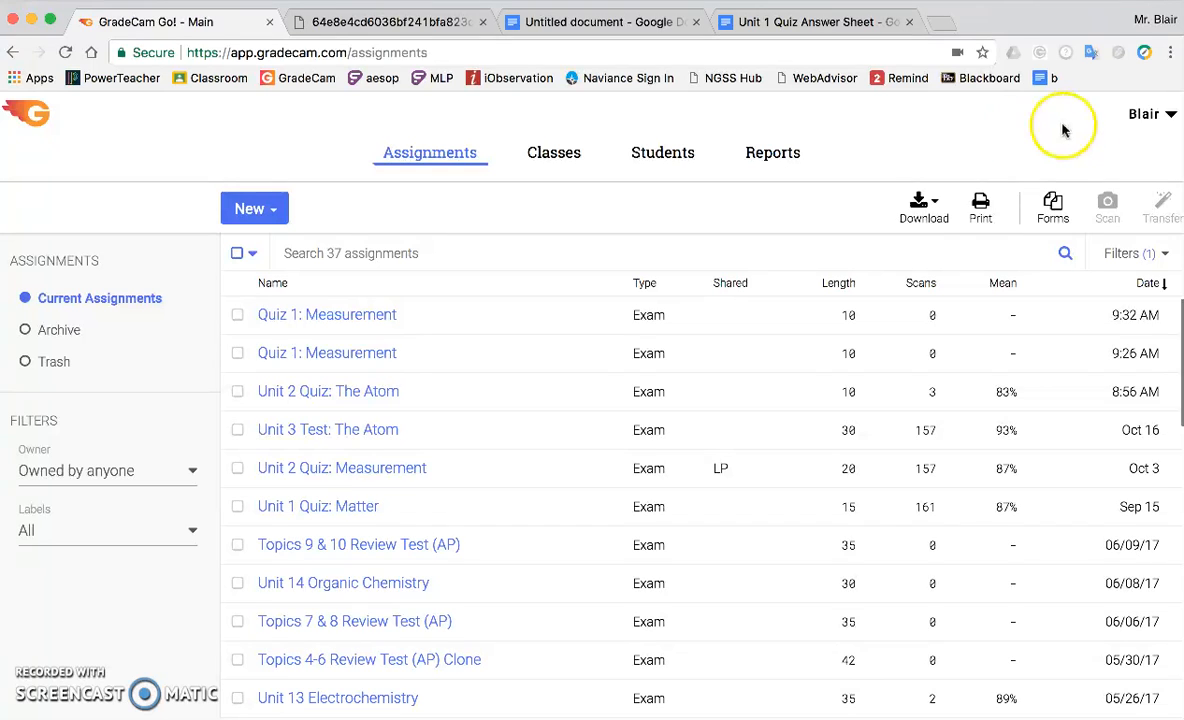
click(1148, 113)
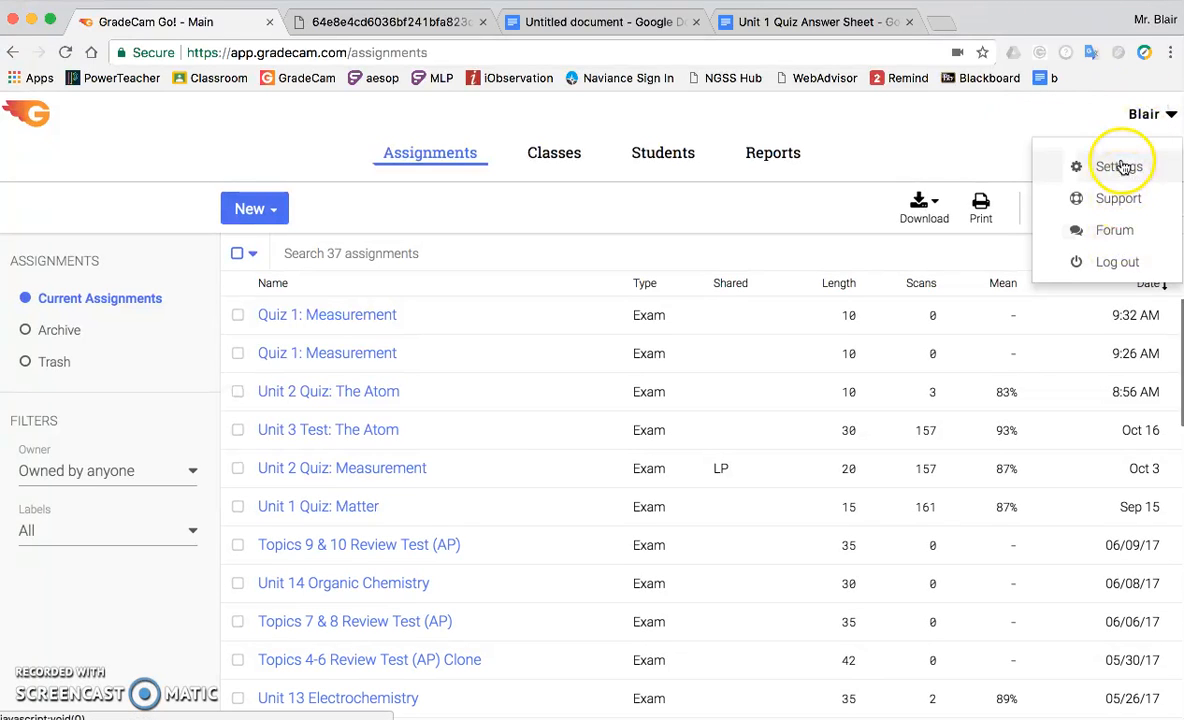
click(1050, 166)
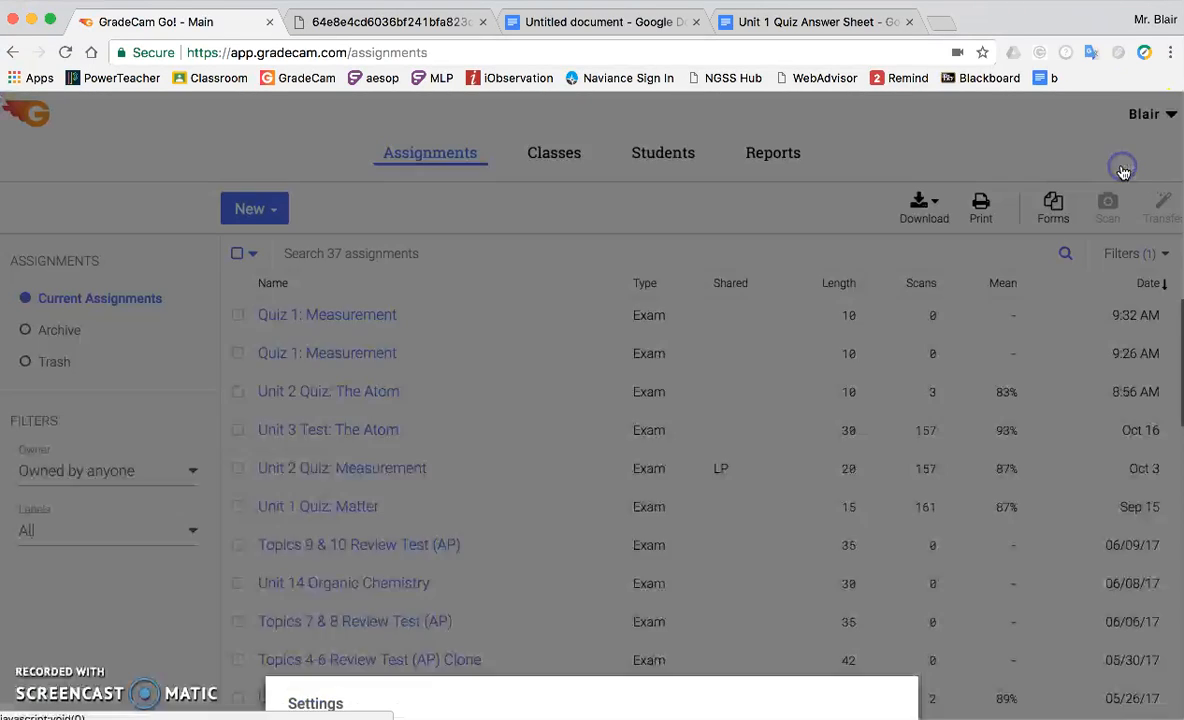
click(318, 360)
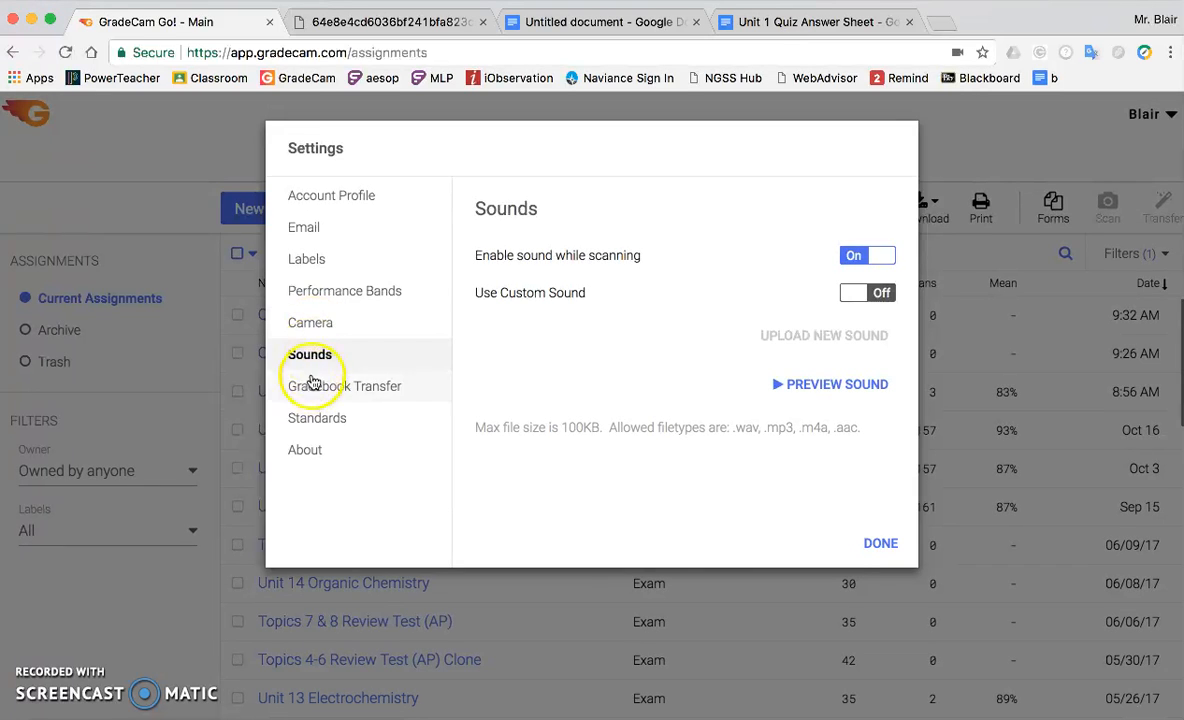
click(317, 328)
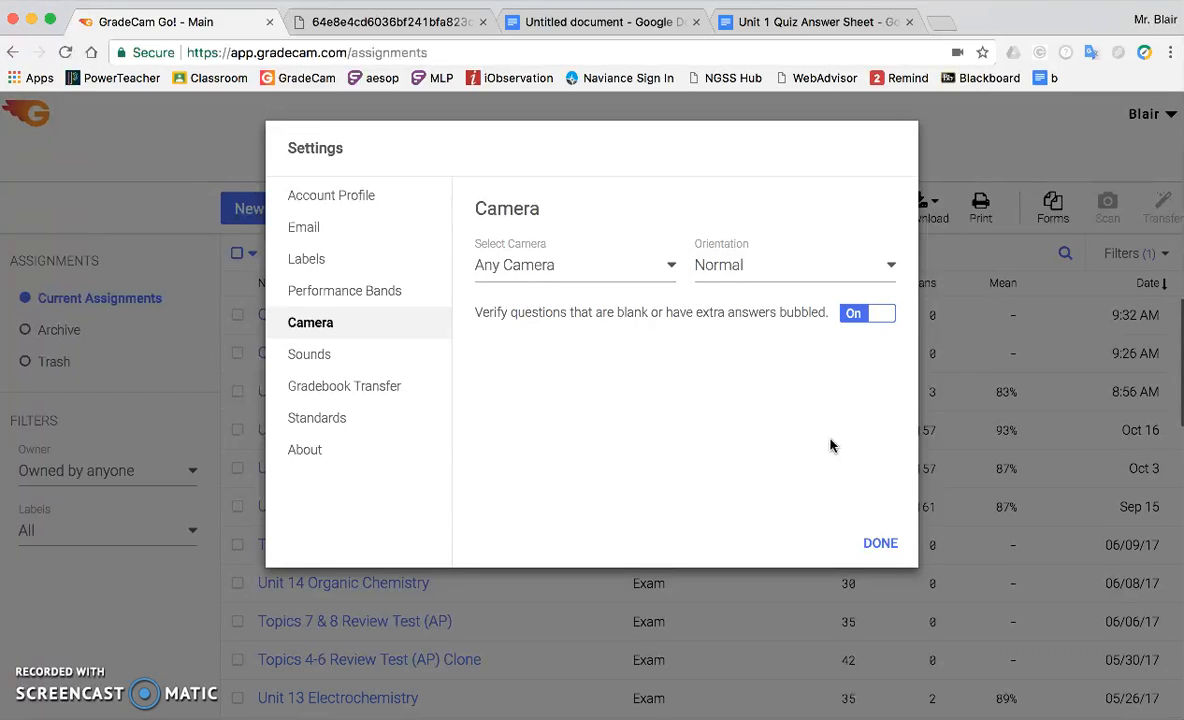
click(879, 545)
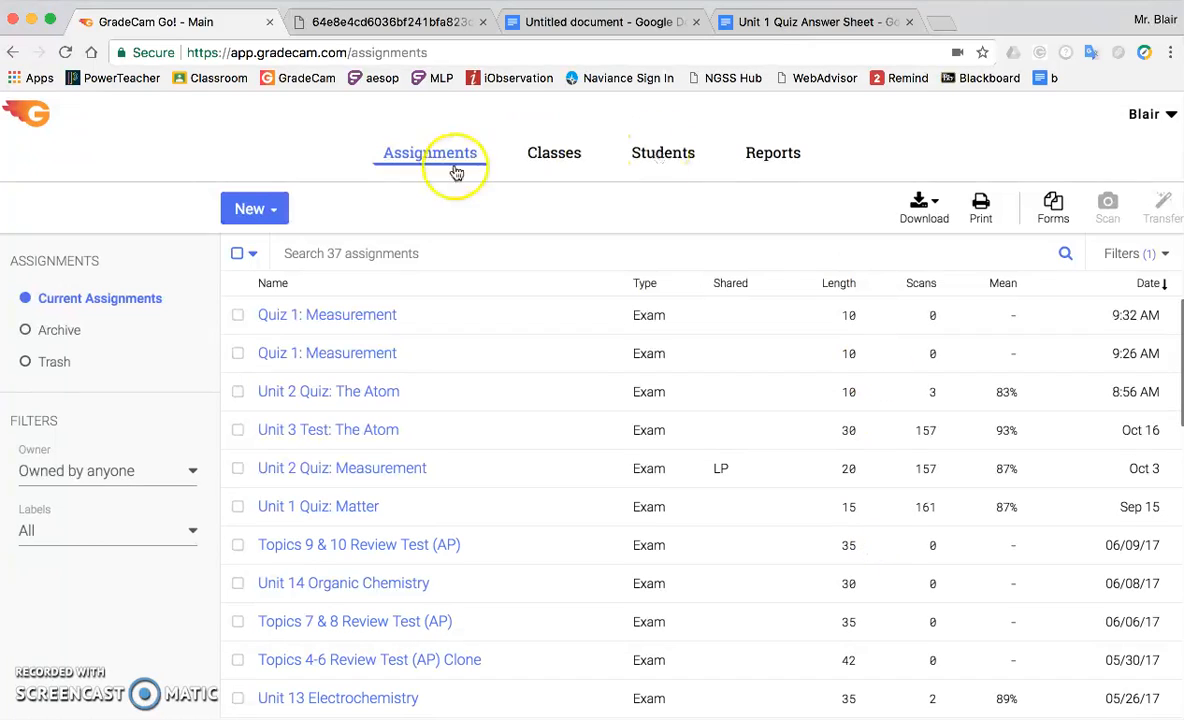
Reopen Unit 2 Quiz: The Atom and save the flagged scan with only A marked for question 5 and only C for question 6.
click(347, 401)
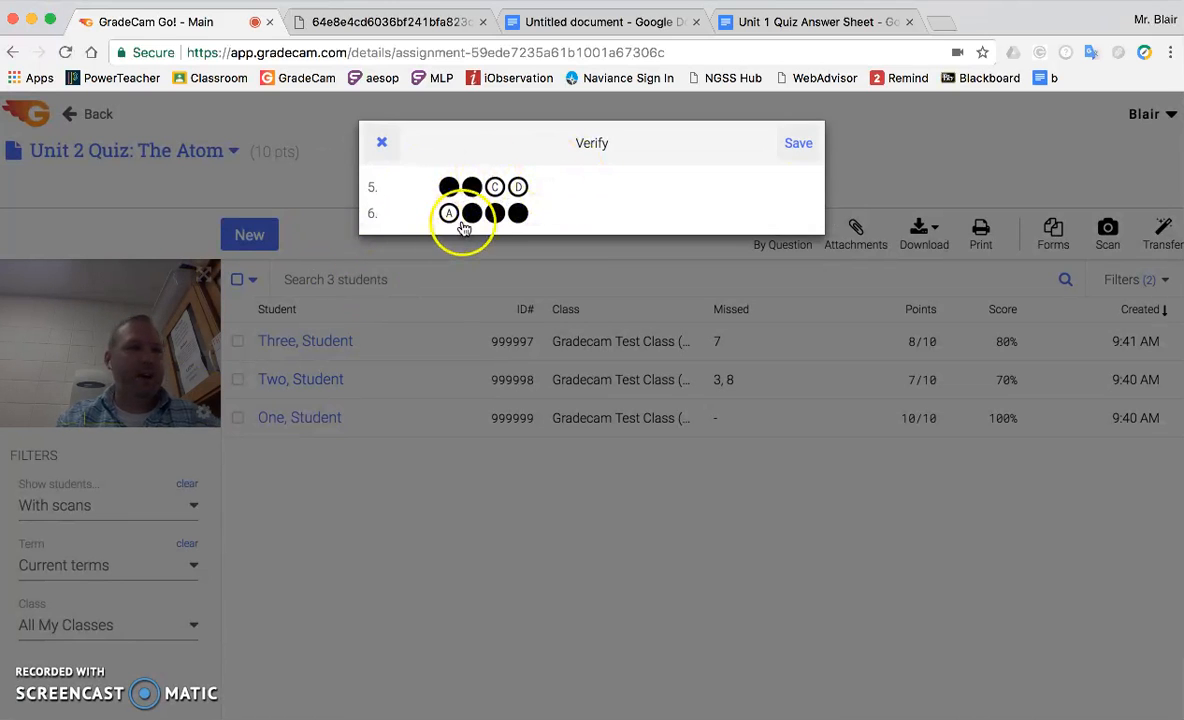
click(471, 187)
click(471, 213)
click(518, 213)
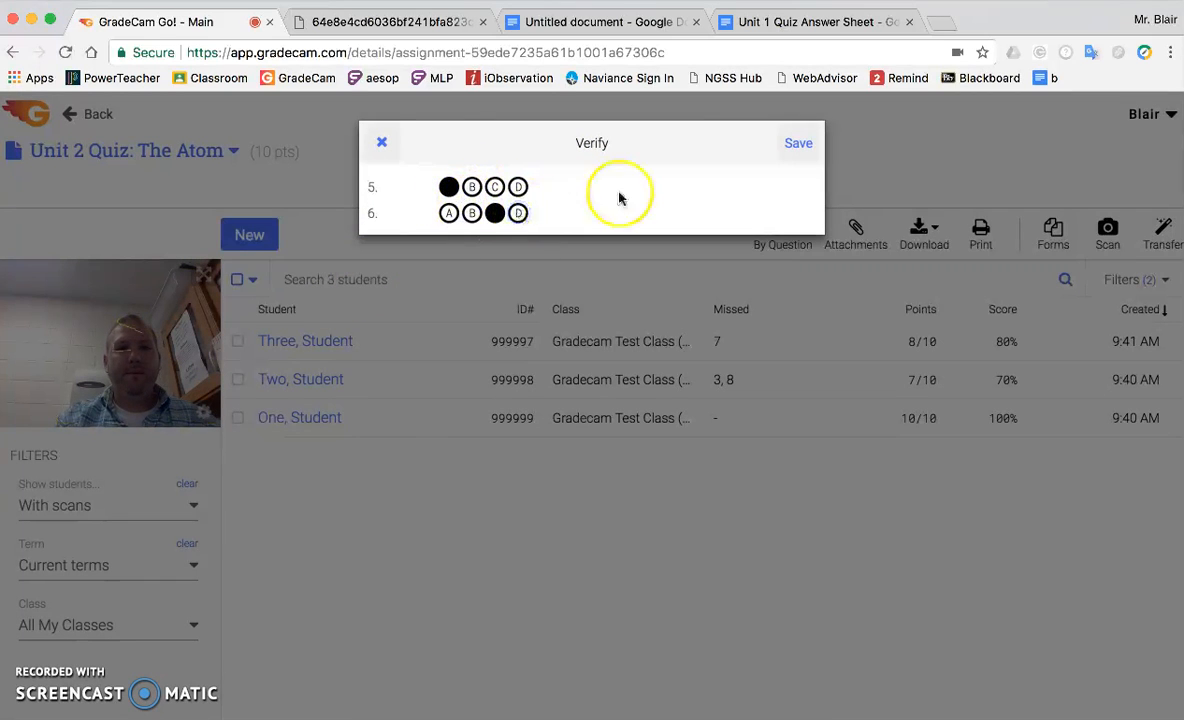
click(797, 142)
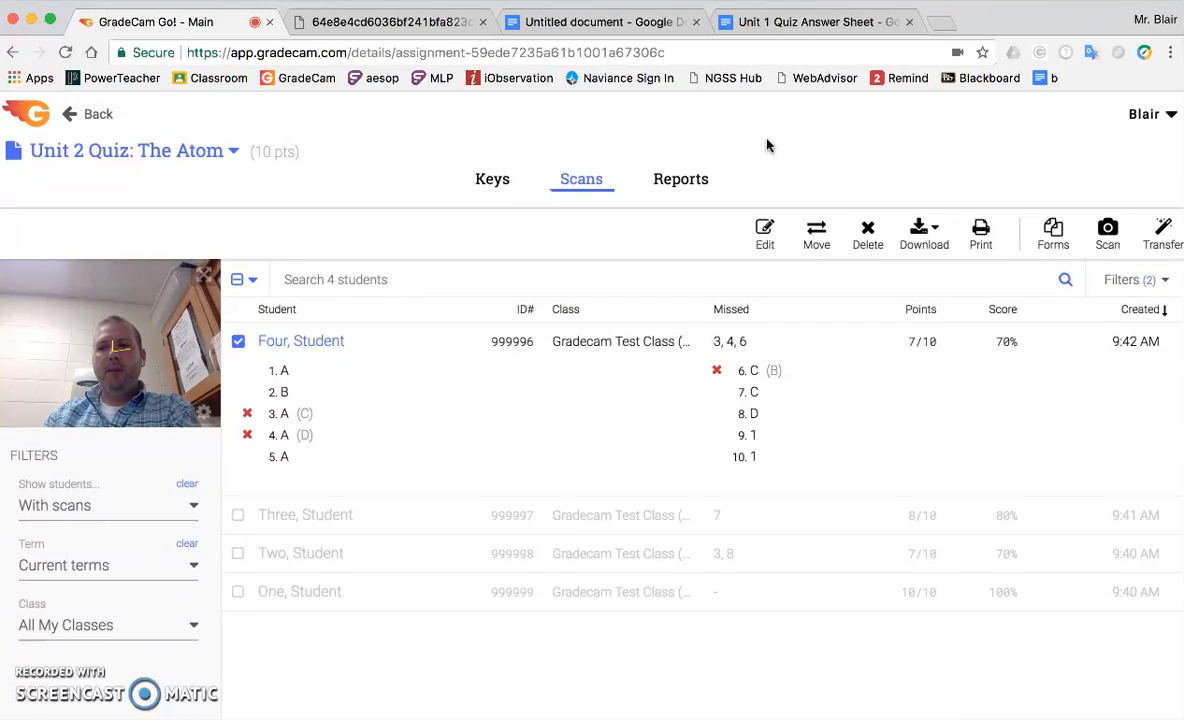
click(800, 145)
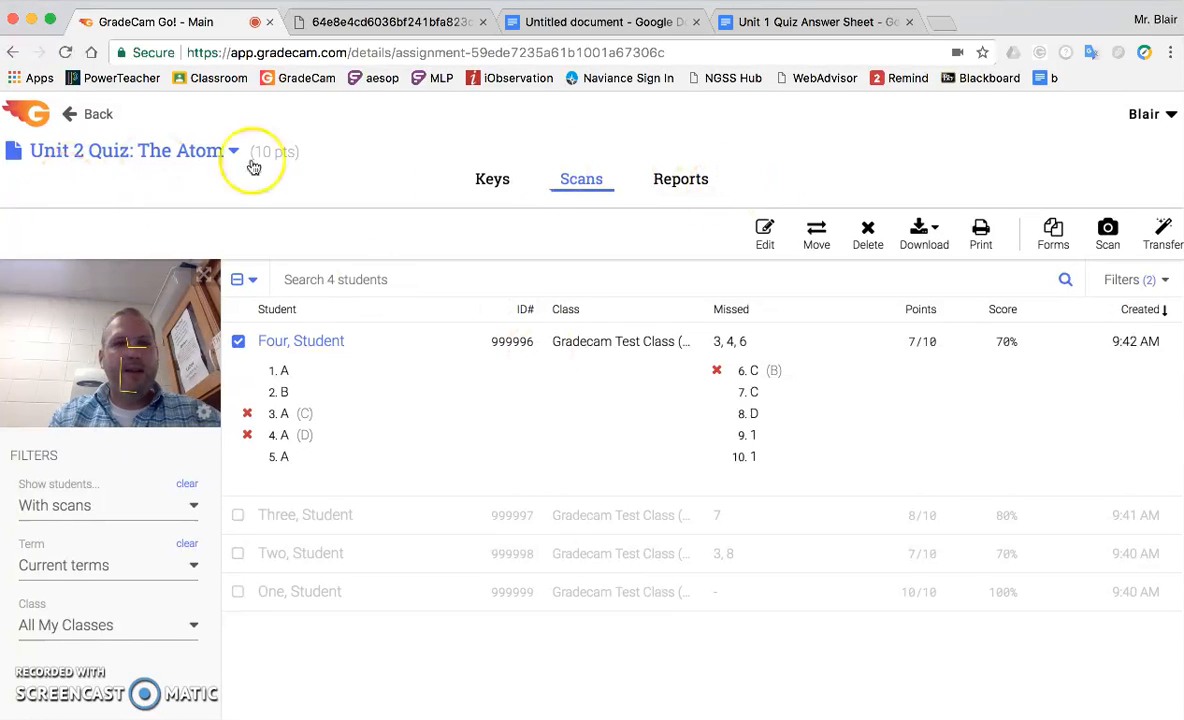
Open the account menu.
click(1153, 115)
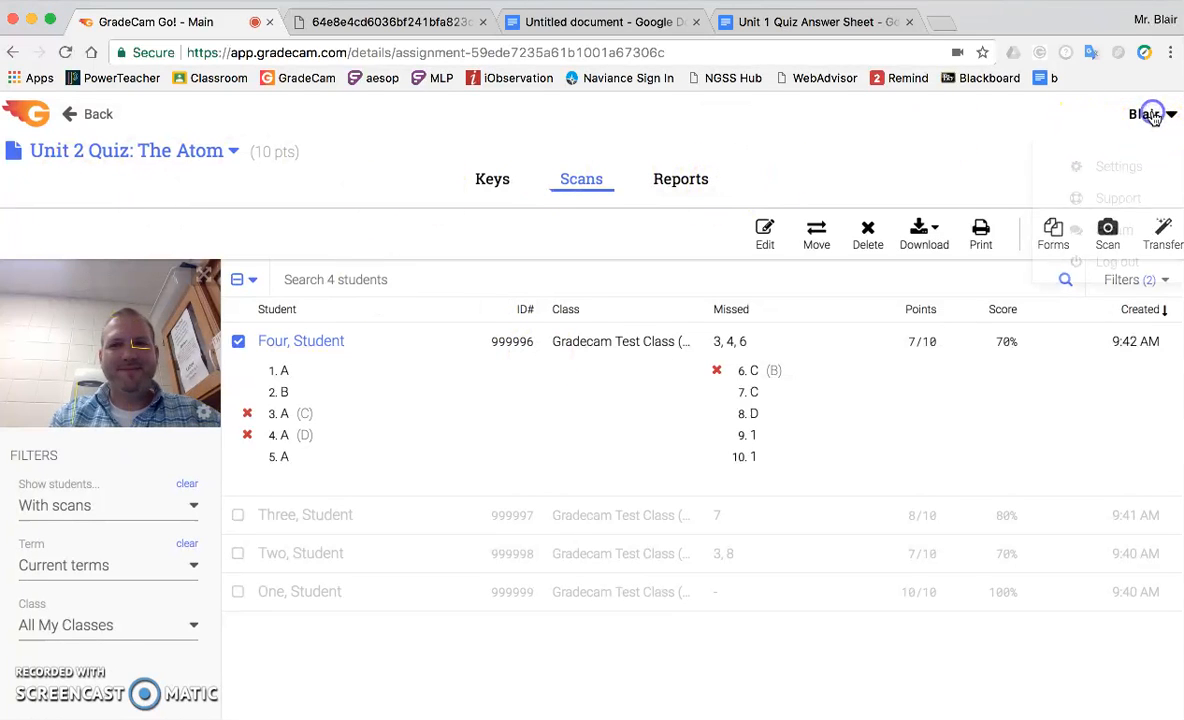